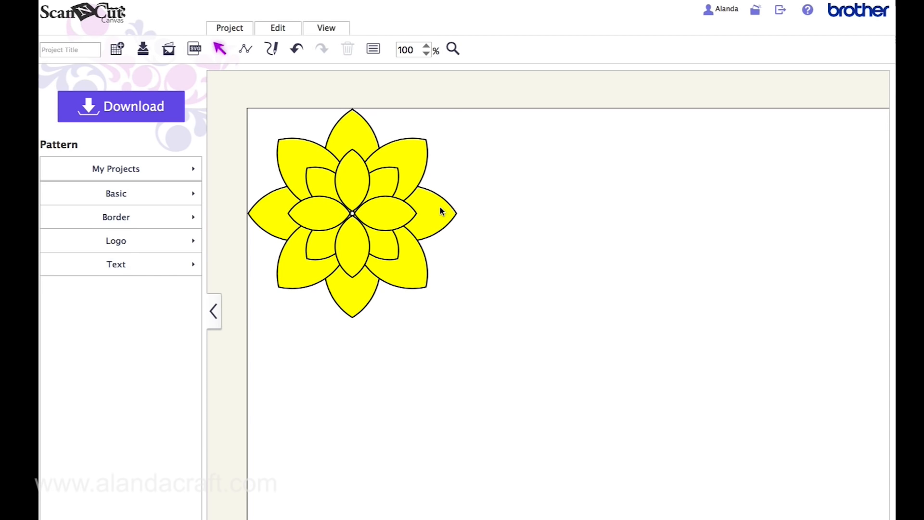
# Weld all the petals into one flower shape and move it slightly away from the page corner.
pyautogui.click(353, 182)
pyautogui.click(479, 311)
pyautogui.moveTo(491, 324); pyautogui.dragTo(240, 108)
pyautogui.rightClick(368, 134)
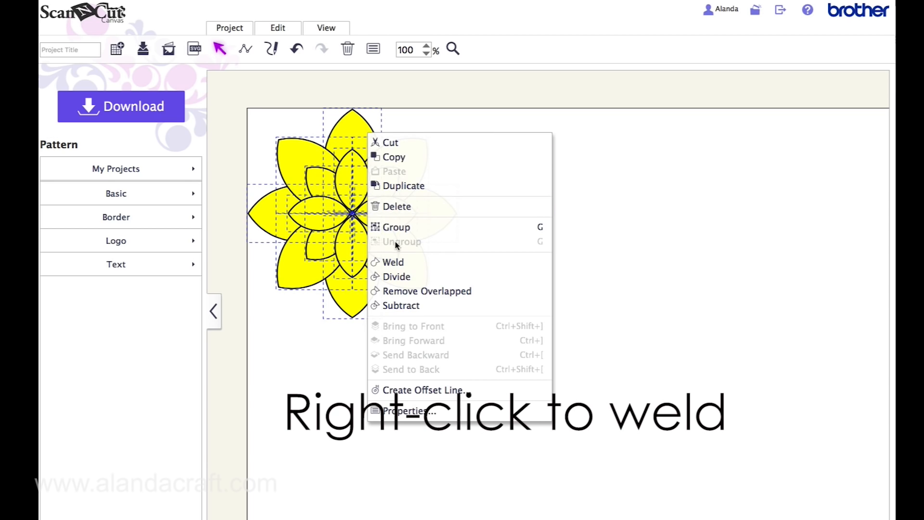
pyautogui.click(394, 262)
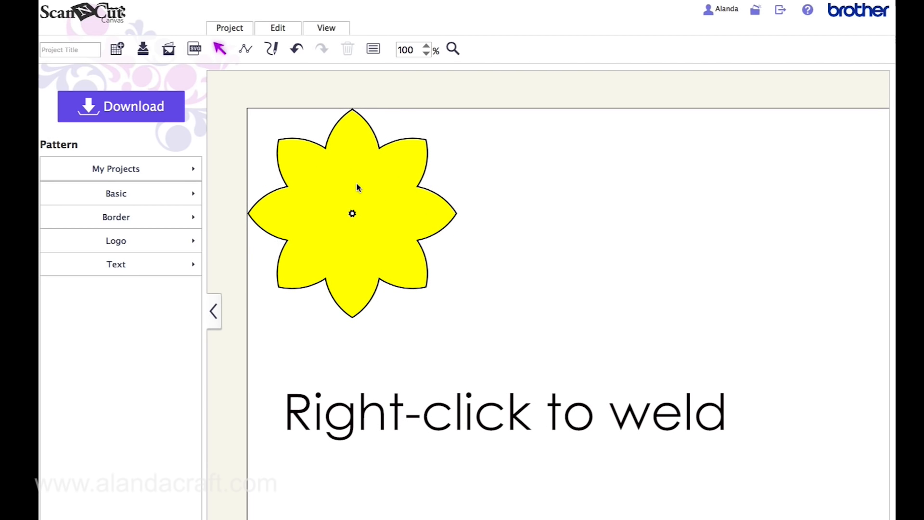
pyautogui.click(353, 215)
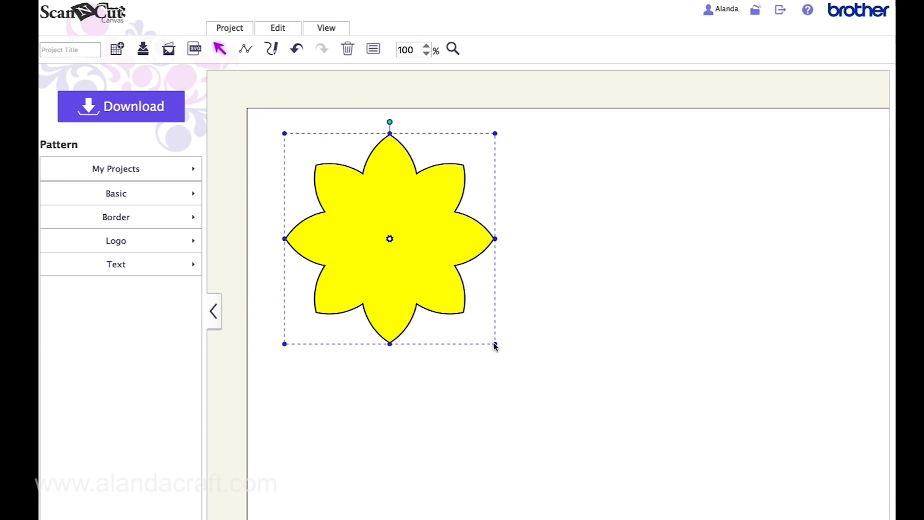
# Open the welded flower for point editing at its small star-shaped centre hole and hide the control points.
pyautogui.click(453, 48)
pyautogui.click(400, 250)
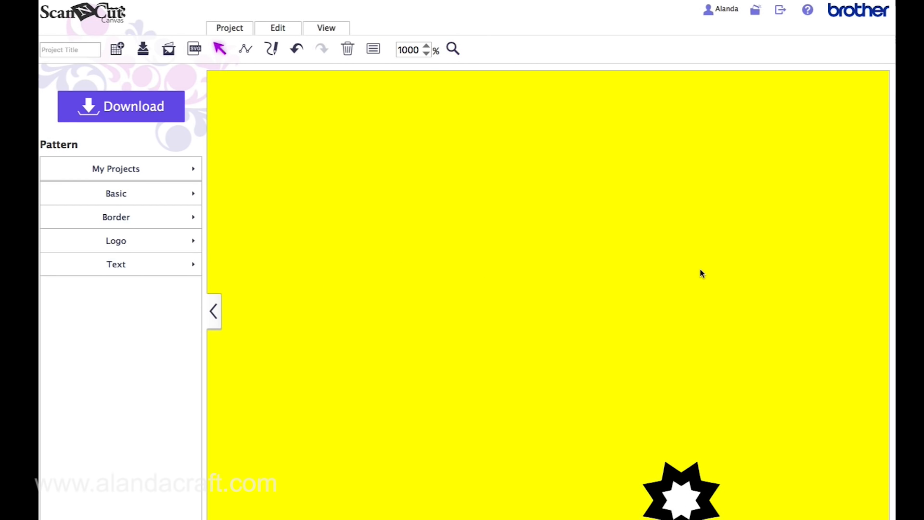
pyautogui.hscroll(2, 702, 274)
pyautogui.scroll(-1, 702, 274)
pyautogui.scroll(-4, 702, 274)
pyautogui.hscroll(1, 702, 273)
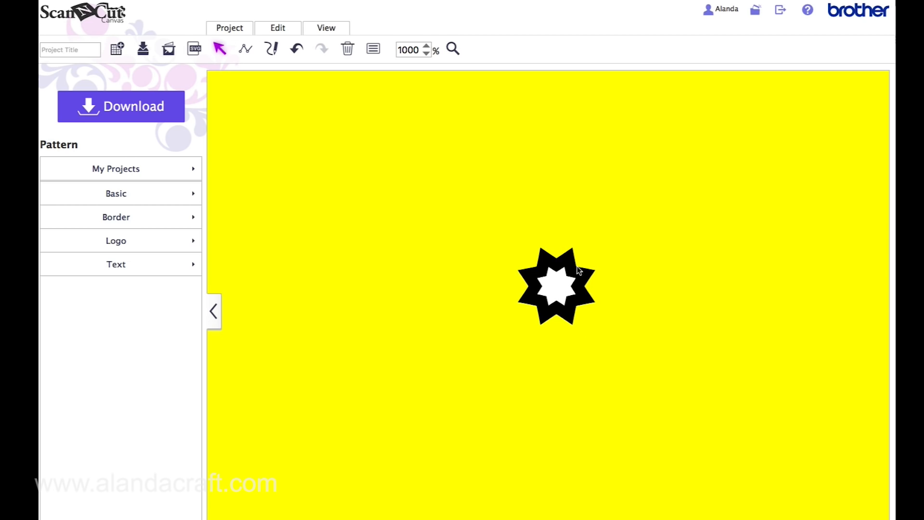
pyautogui.hscroll(2, 580, 272)
pyautogui.scroll(-1, 576, 269)
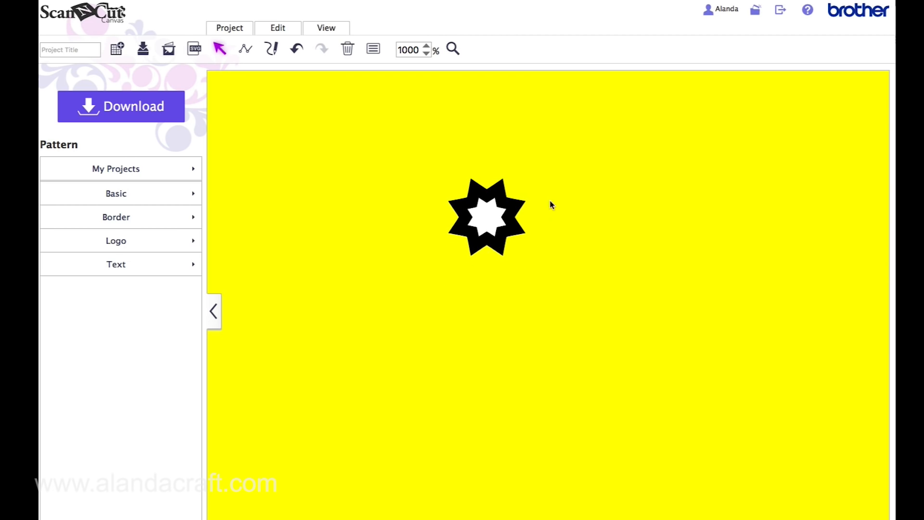
pyautogui.doubleClick(561, 155)
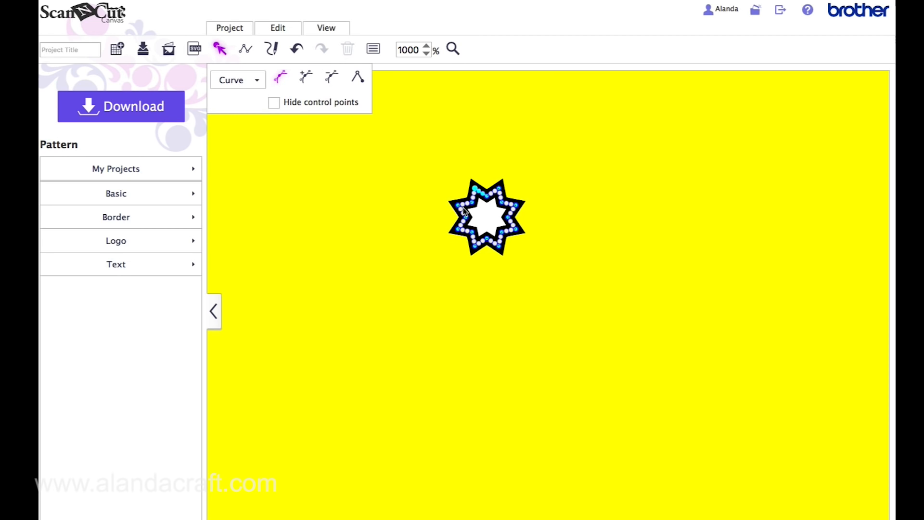
pyautogui.click(274, 102)
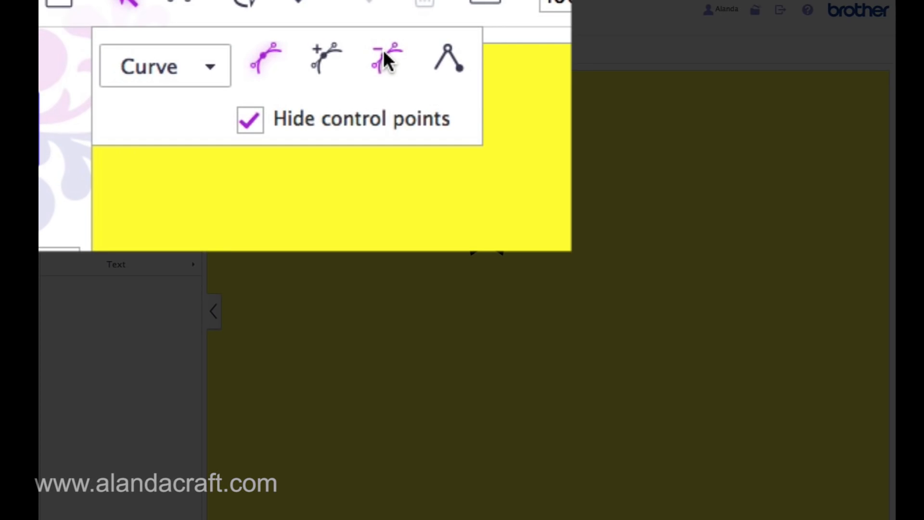
# Delete the anchor points along the upper edge of the star-shaped hole one by one.
pyautogui.click(348, 70)
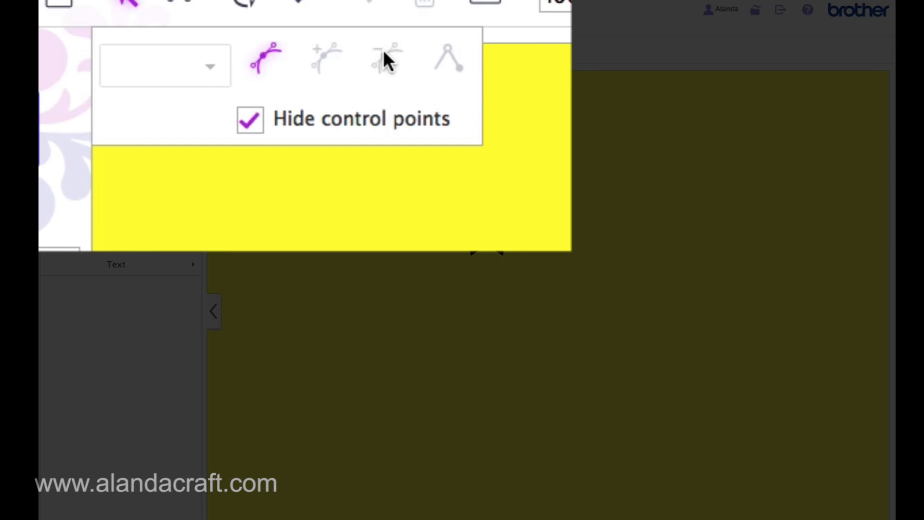
pyautogui.click(487, 195)
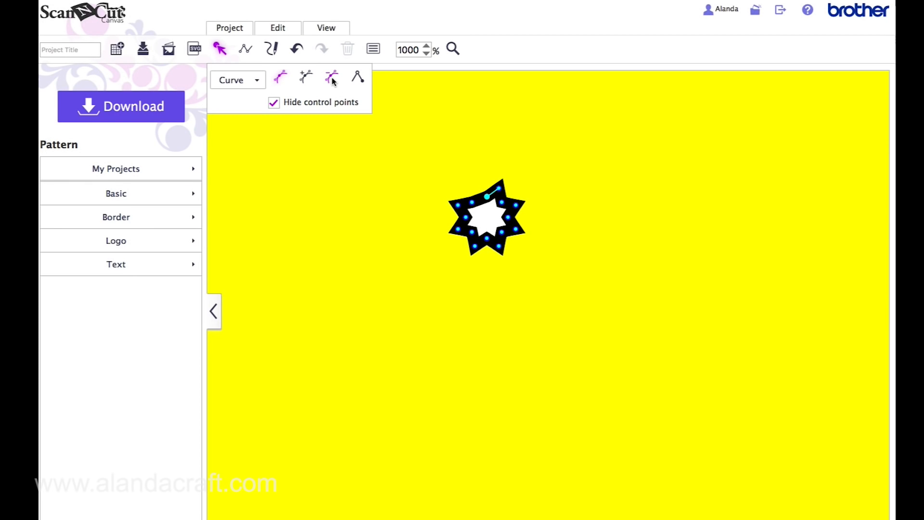
pyautogui.click(331, 78)
pyautogui.click(500, 189)
pyautogui.click(331, 78)
pyautogui.click(501, 203)
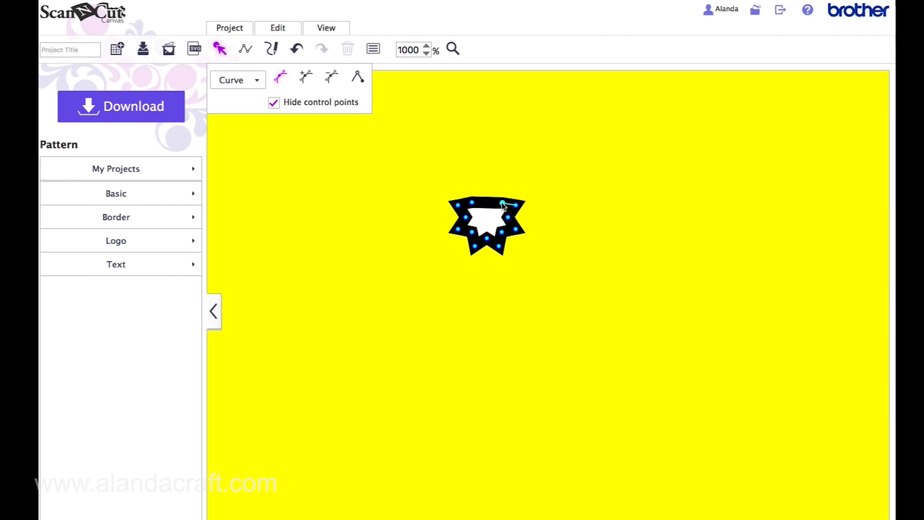
pyautogui.click(331, 78)
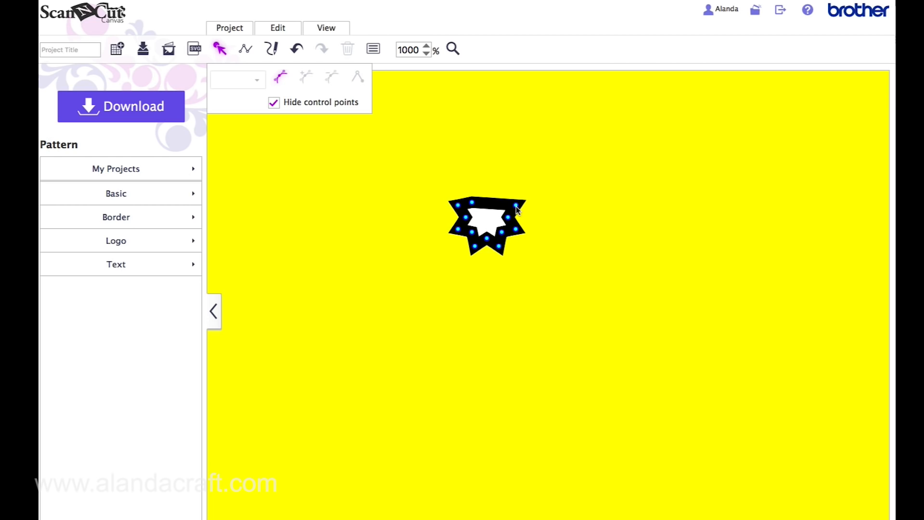
# Delete the anchor points along the right side of the star-shaped hole in multi-point selections.
pyautogui.click(516, 206)
pyautogui.keyDown('shift'); pyautogui.click(508, 219); pyautogui.keyUp('shift')
pyautogui.keyDown('shift'); pyautogui.click(516, 230); pyautogui.keyUp('shift')
pyautogui.keyDown('shift'); pyautogui.click(502, 233); pyautogui.keyUp('shift')
pyautogui.click(331, 76)
pyautogui.press('Delete')
pyautogui.click(511, 222)
pyautogui.keyDown('shift'); pyautogui.click(520, 212); pyautogui.keyUp('shift')
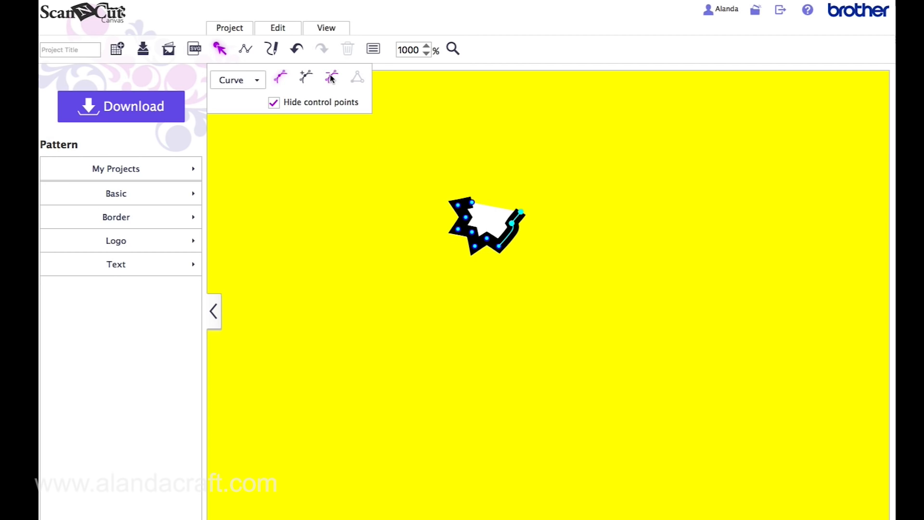
pyautogui.click(331, 77)
# Delete the remaining anchor points of the centre hole and leave point editing.
pyautogui.click(499, 246)
pyautogui.keyDown('shift'); pyautogui.click(487, 240); pyautogui.keyUp('shift')
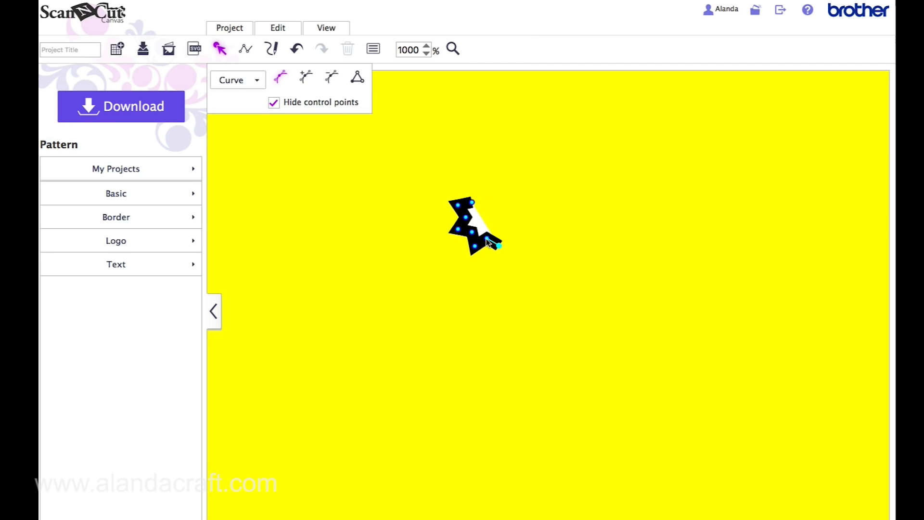
pyautogui.keyDown('shift'); pyautogui.click(475, 247); pyautogui.keyUp('shift')
pyautogui.click(332, 77)
pyautogui.click(458, 230)
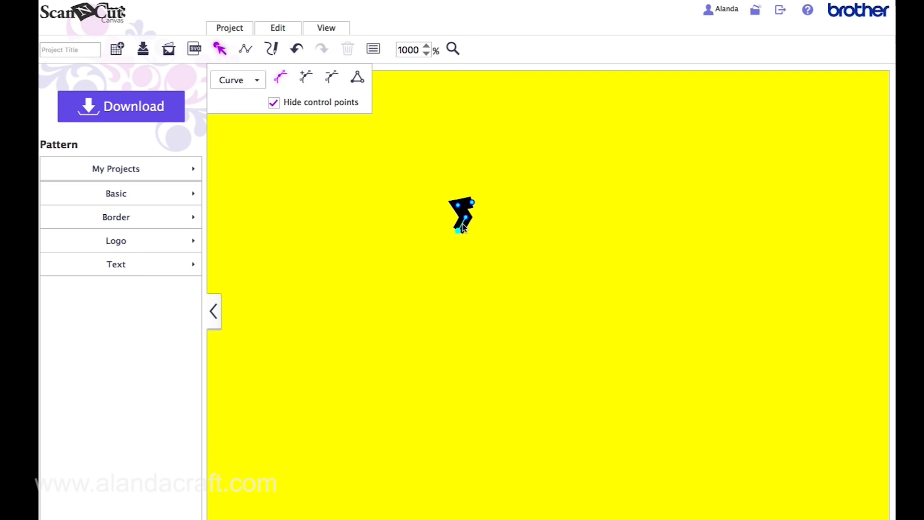
pyautogui.click(332, 78)
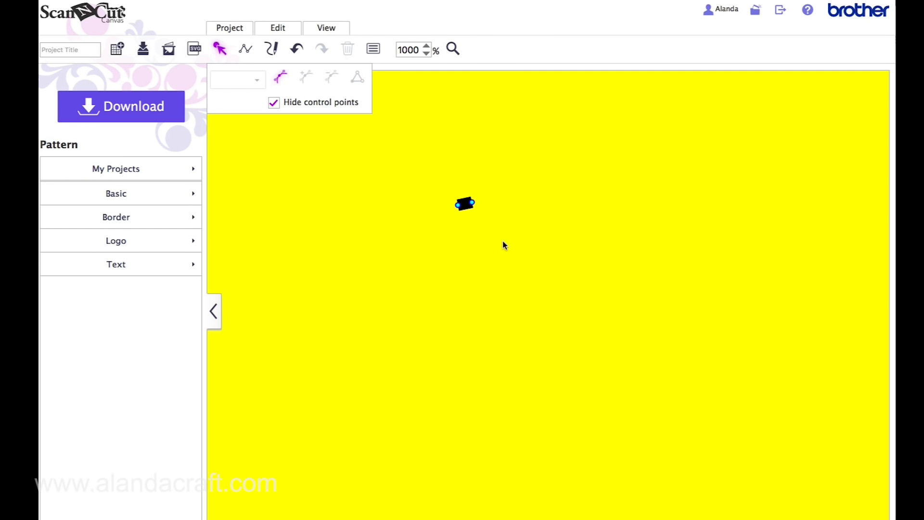
pyautogui.click(472, 203)
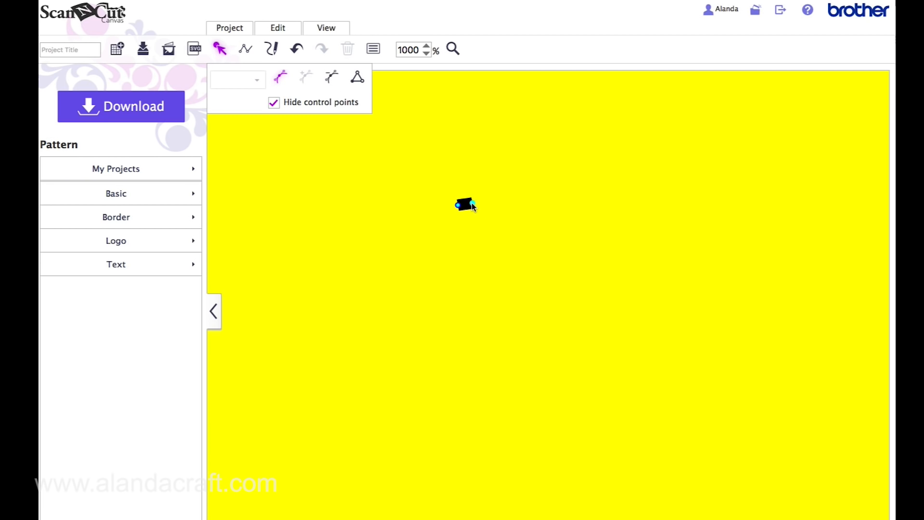
pyautogui.click(332, 76)
pyautogui.click(426, 46)
pyautogui.write('100')
pyautogui.press('Return')
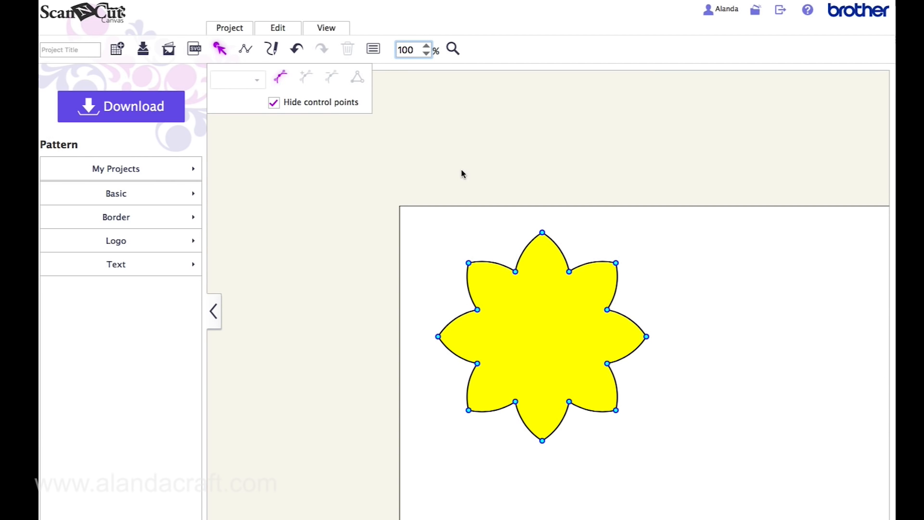
pyautogui.click(596, 172)
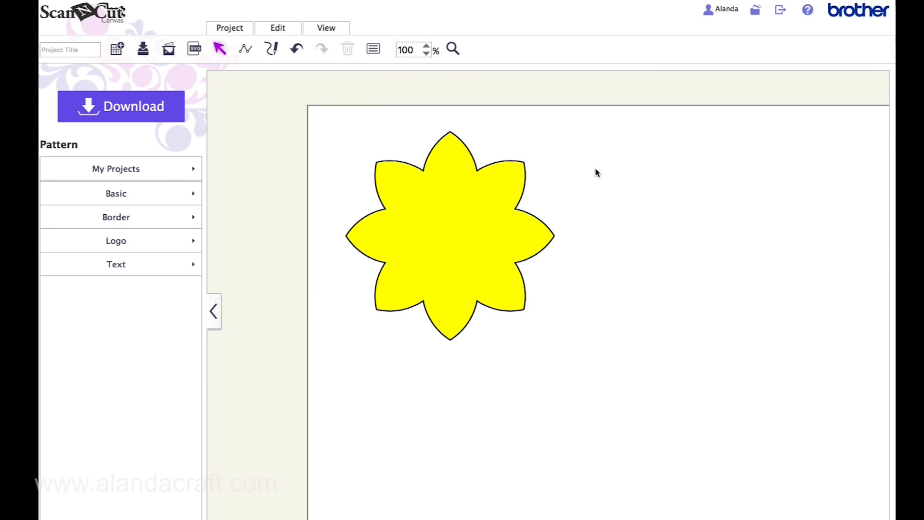
# Draw a straight horizontal path across the flower from the left petal tip to the right petal tip.
pyautogui.hscroll(1, 532, 187)
pyautogui.scroll(-1, 530, 188)
pyautogui.scroll(1, 528, 187)
pyautogui.hscroll(1, 527, 187)
pyautogui.scroll(1, 527, 187)
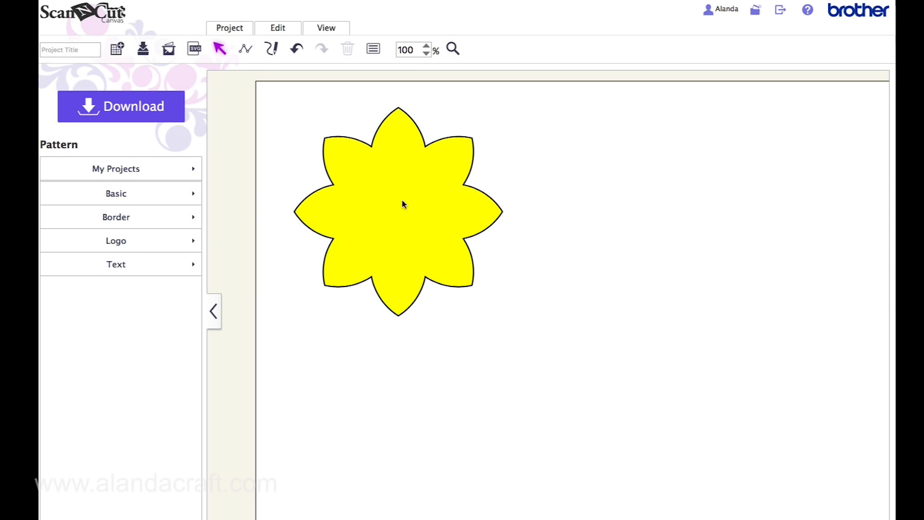
pyautogui.click(426, 46)
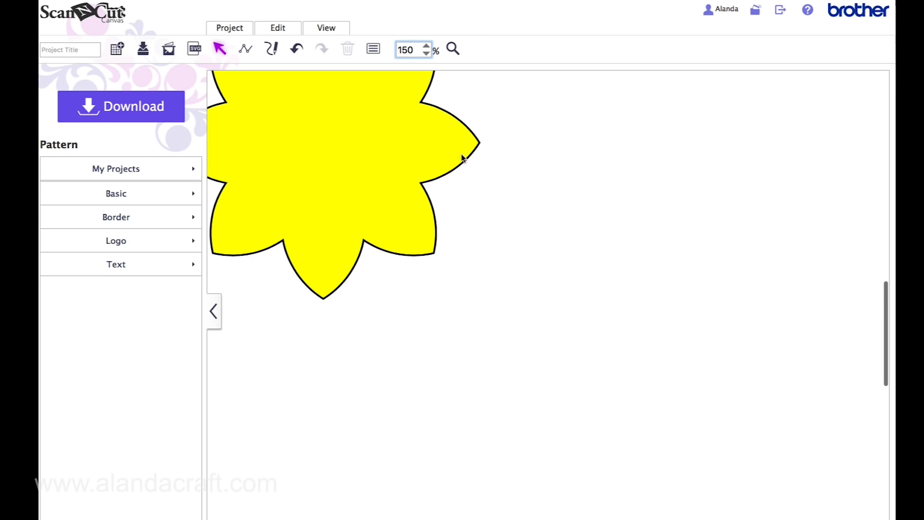
pyautogui.click(426, 46)
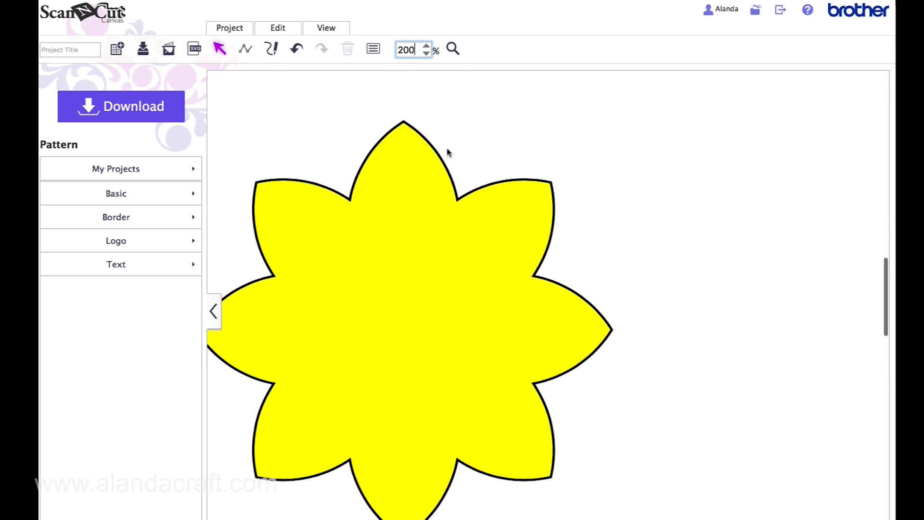
pyautogui.click(245, 49)
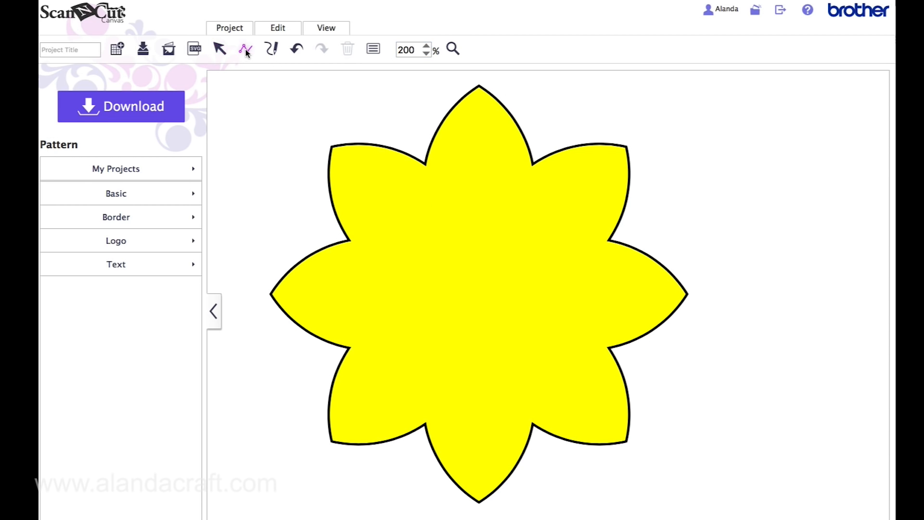
pyautogui.click(271, 294)
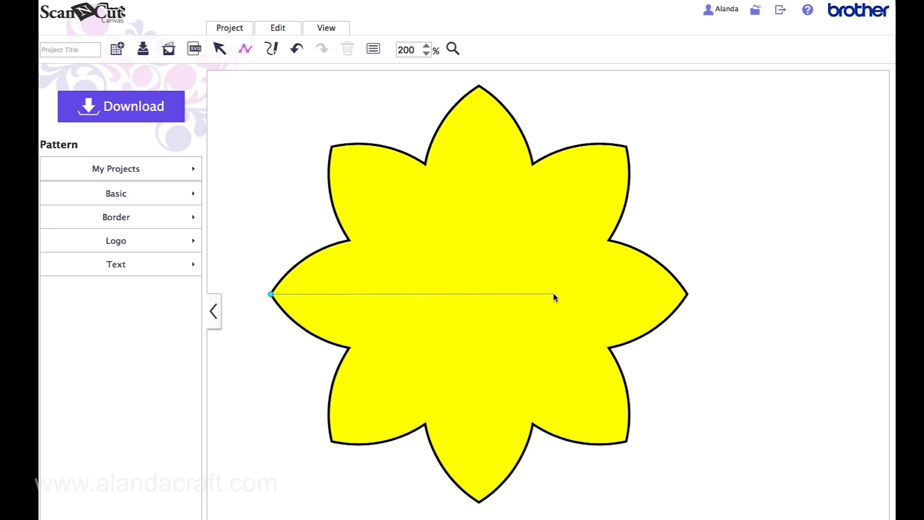
pyautogui.click(686, 294)
pyautogui.doubleClick(687, 294)
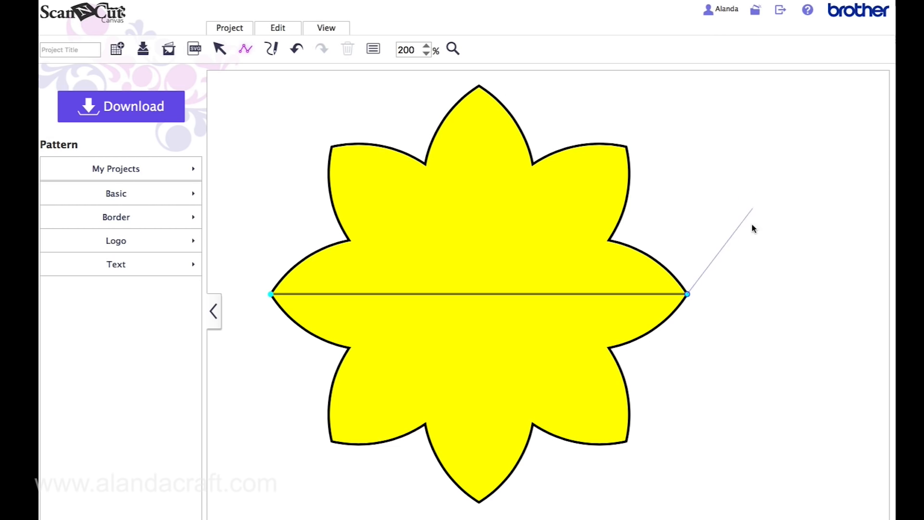
pyautogui.doubleClick(686, 294)
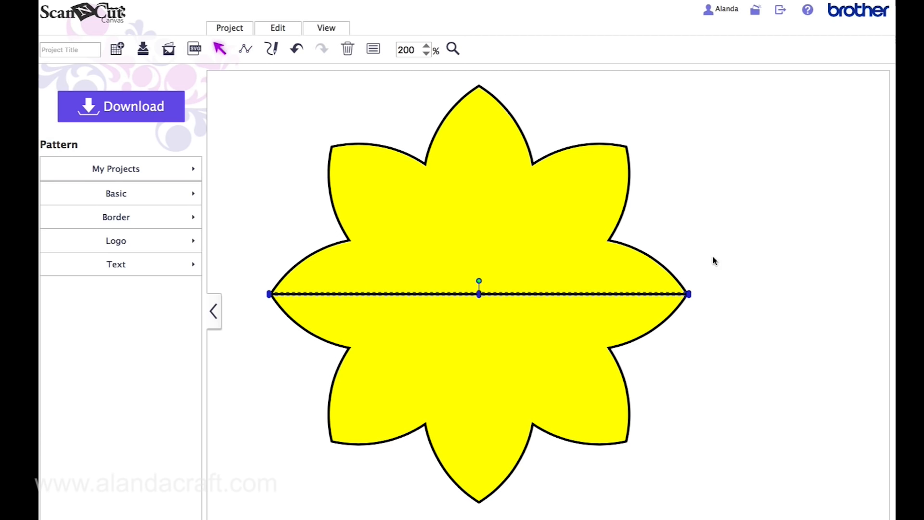
pyautogui.click(697, 238)
# Draw a straight vertical path through the flower from the top petal tip to the bottom petal tip.
pyautogui.click(246, 49)
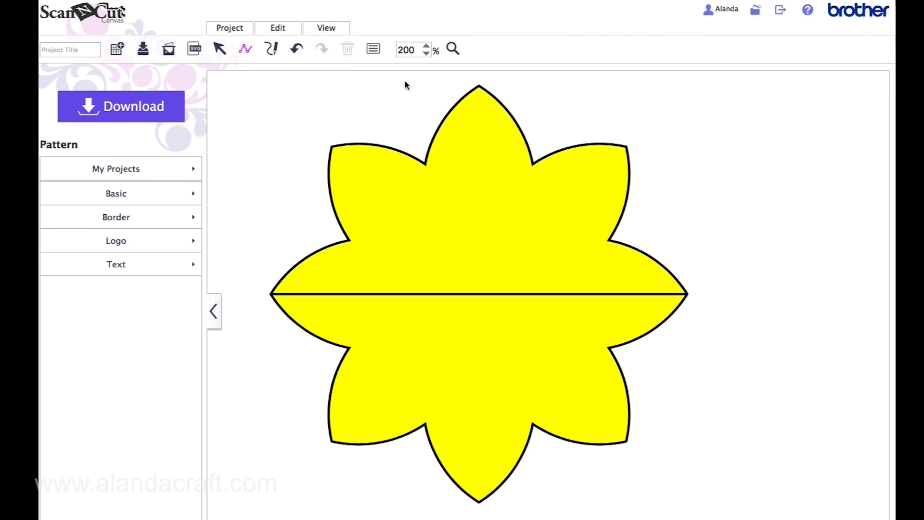
pyautogui.click(479, 86)
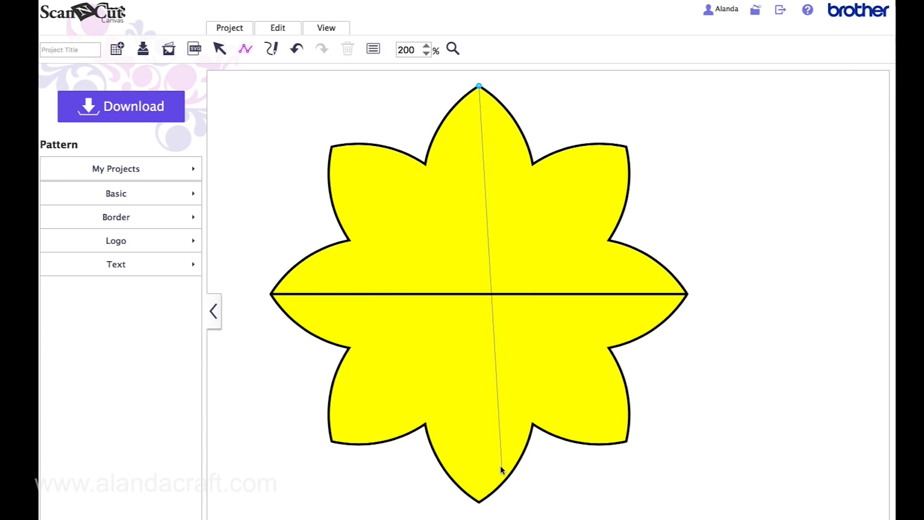
pyautogui.click(480, 502)
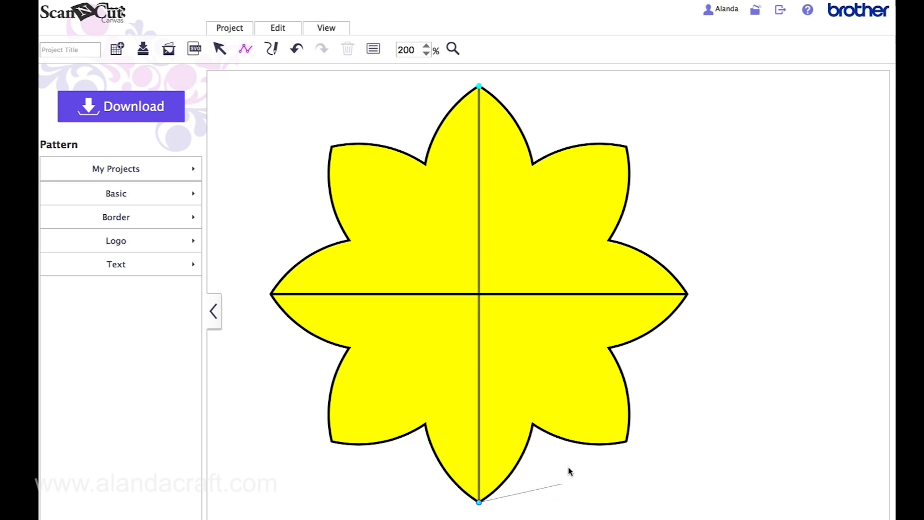
pyautogui.doubleClick(478, 501)
pyautogui.click(616, 490)
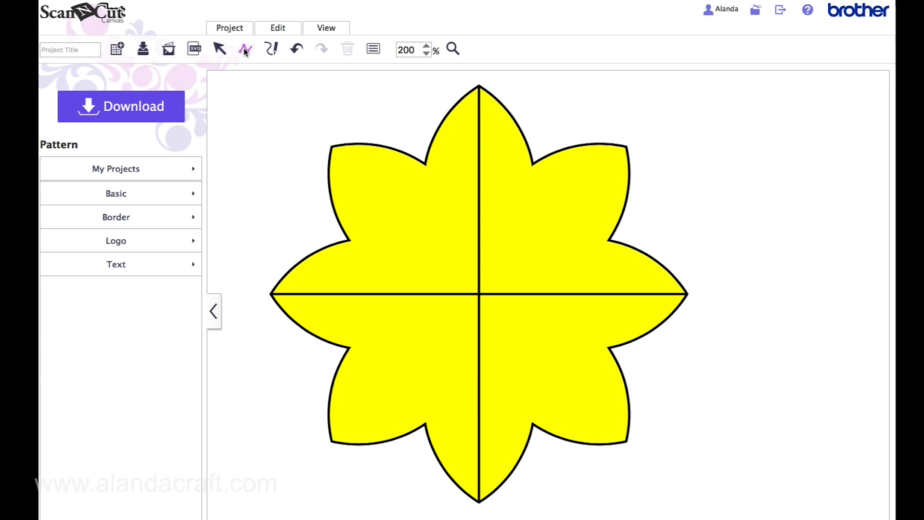
# Draw a V-shaped path joining the bottom petal's two notches through the flower's centre, and delete the vertical guide line.
pyautogui.click(425, 424)
pyautogui.moveTo(423, 419); pyautogui.dragTo(478, 293)
pyautogui.click(478, 293)
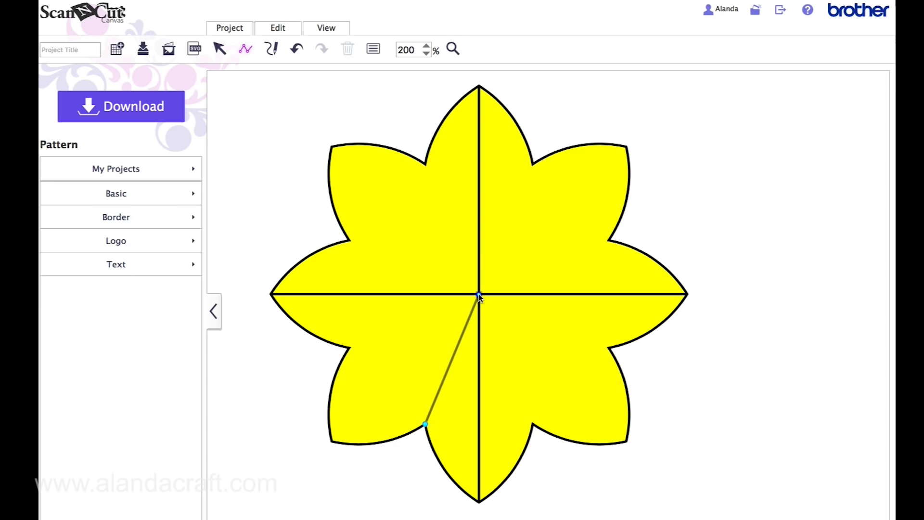
pyautogui.moveTo(478, 293); pyautogui.dragTo(507, 359)
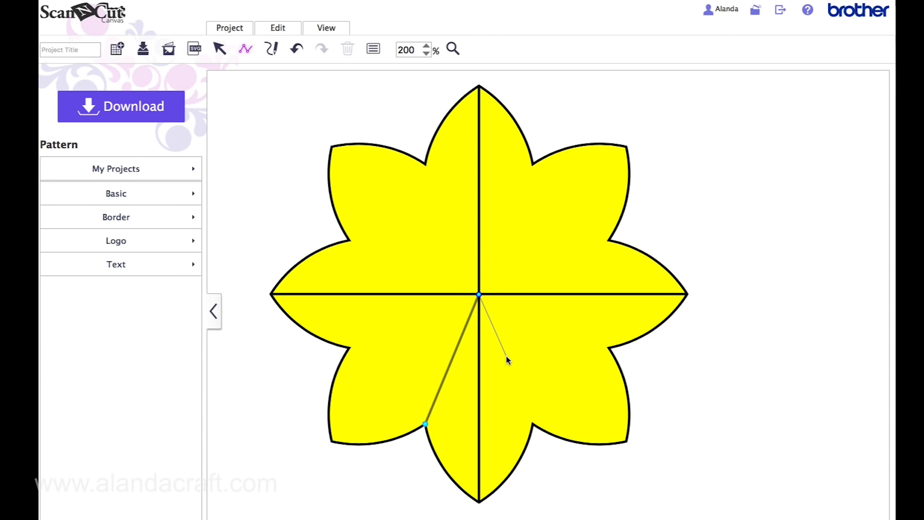
pyautogui.click(532, 423)
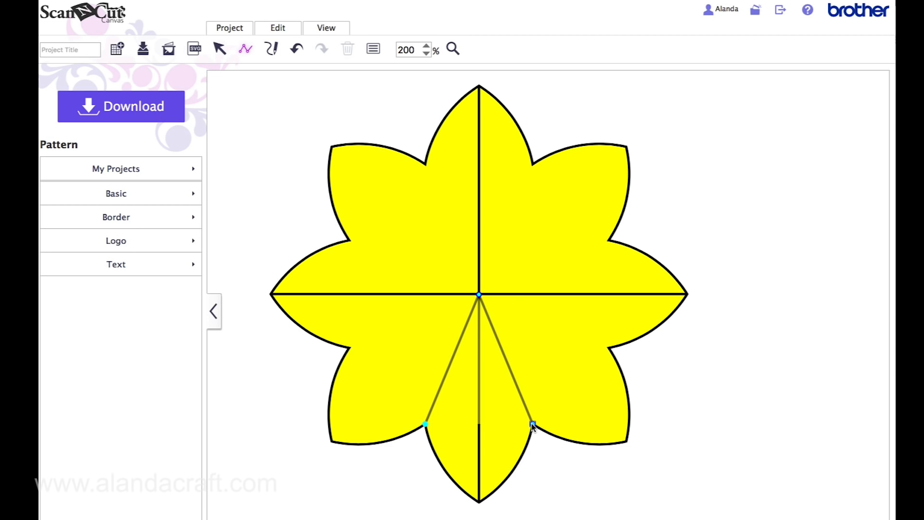
pyautogui.doubleClick(531, 423)
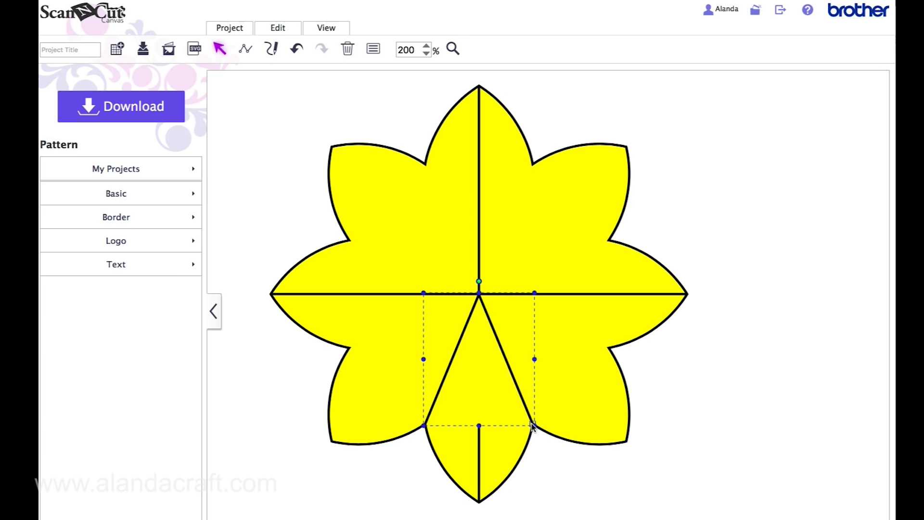
pyautogui.click(720, 403)
pyautogui.click(478, 228)
pyautogui.press('Delete')
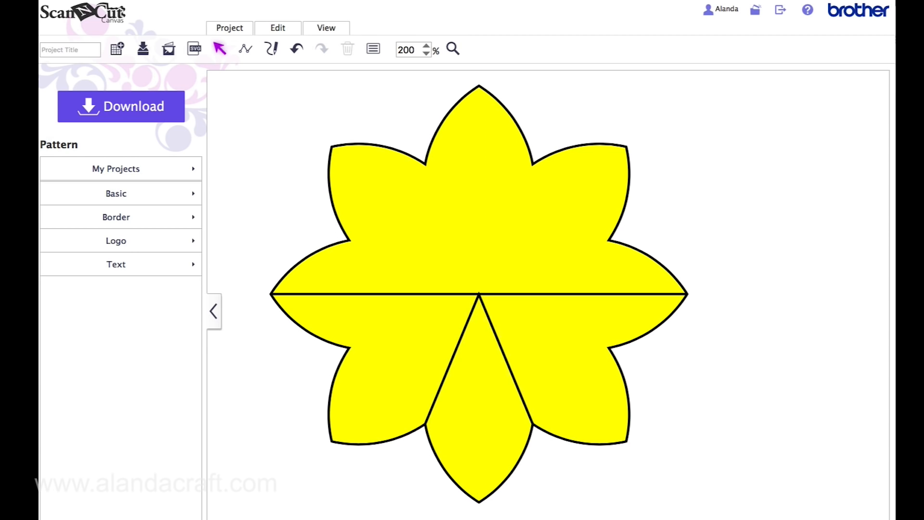
# Delete the straight horizontal guide line that runs across the flower.
pyautogui.click(537, 293)
pyautogui.press('Delete')
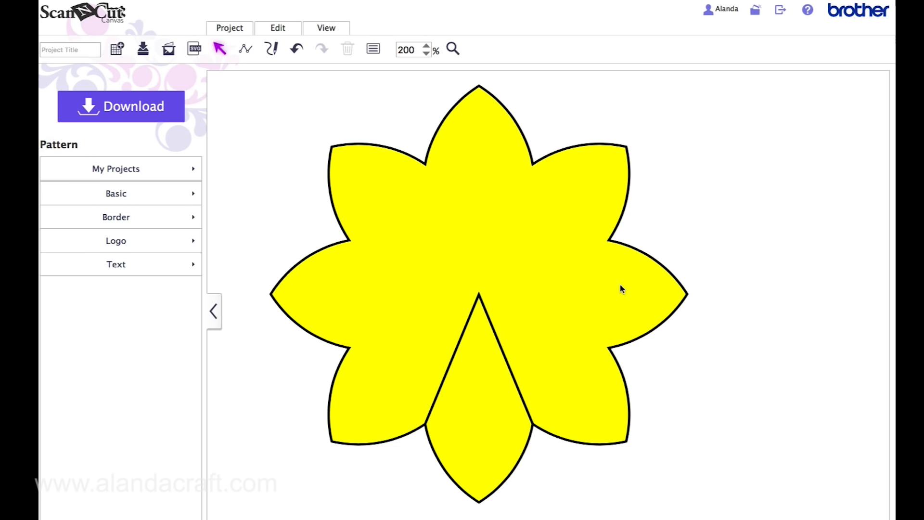
# Edit the flower outline's points with control points hidden, and move the bottom petal's tip up to the flower's centre.
pyautogui.click(473, 361)
pyautogui.click(636, 291)
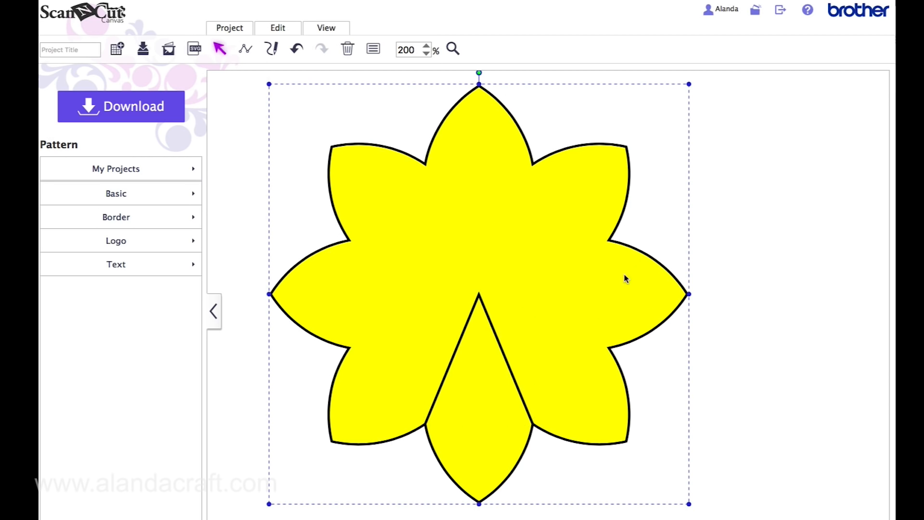
pyautogui.doubleClick(601, 289)
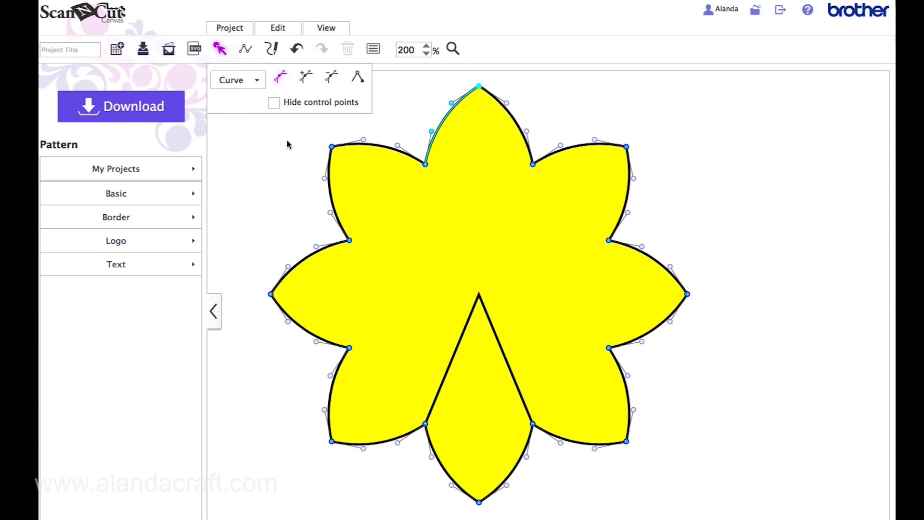
pyautogui.click(273, 102)
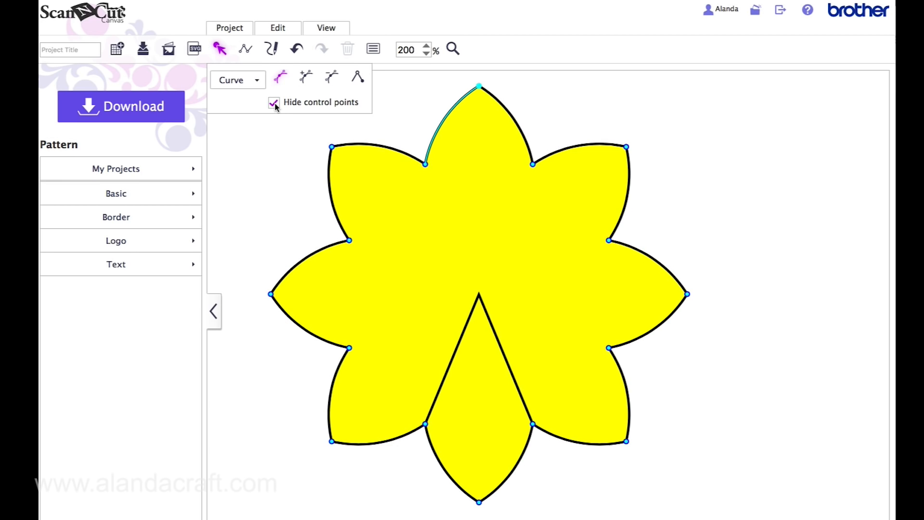
pyautogui.click(479, 503)
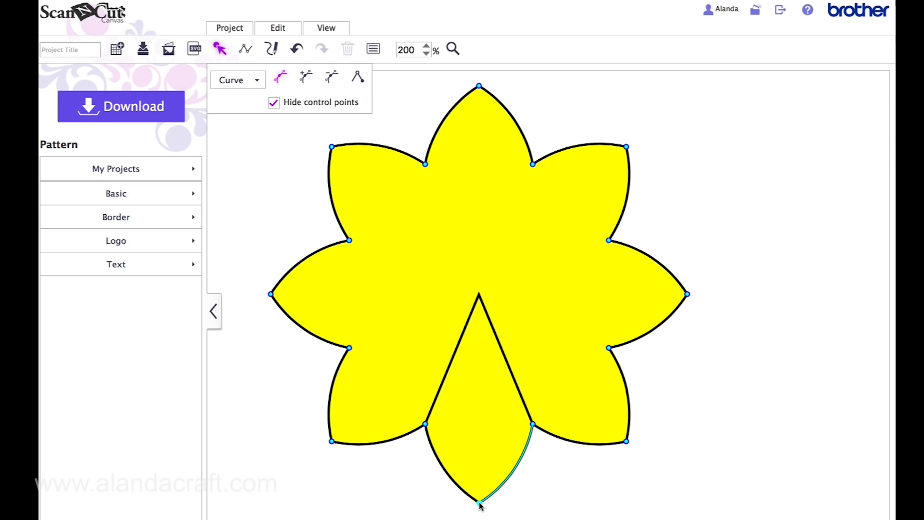
pyautogui.moveTo(479, 503); pyautogui.dragTo(479, 295)
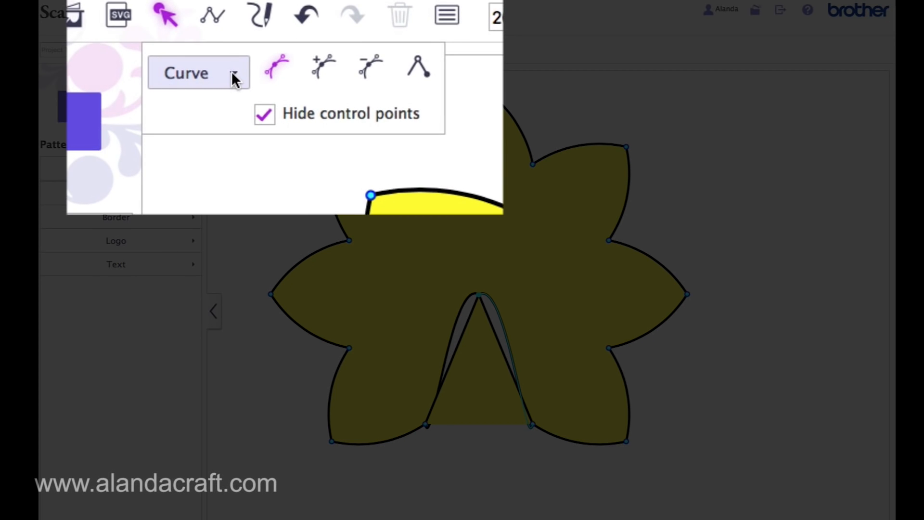
# Change both curved segments between the centre point and the bottom notches to Straight, and leave point editing.
pyautogui.click(257, 81)
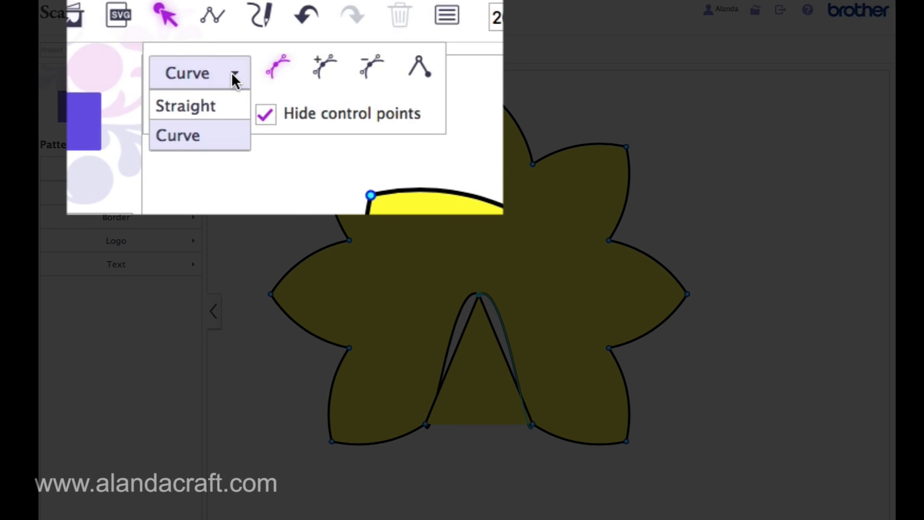
pyautogui.click(240, 96)
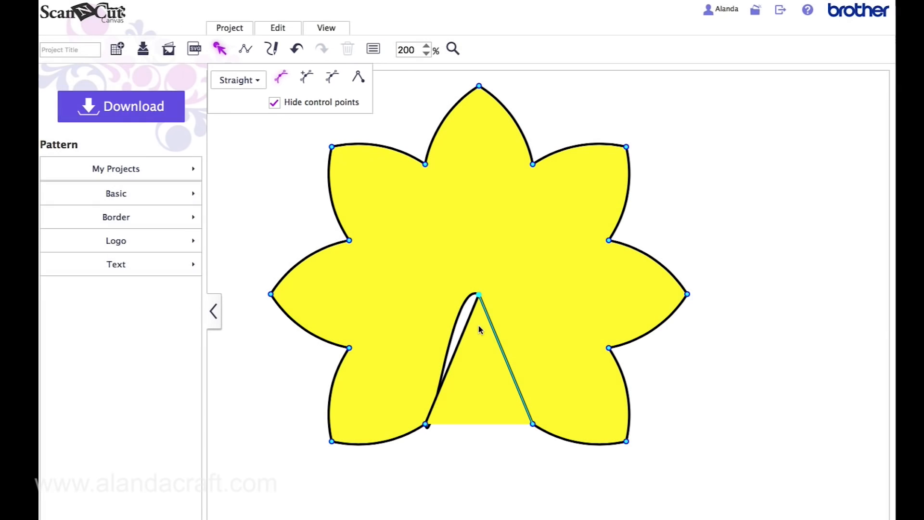
pyautogui.click(425, 422)
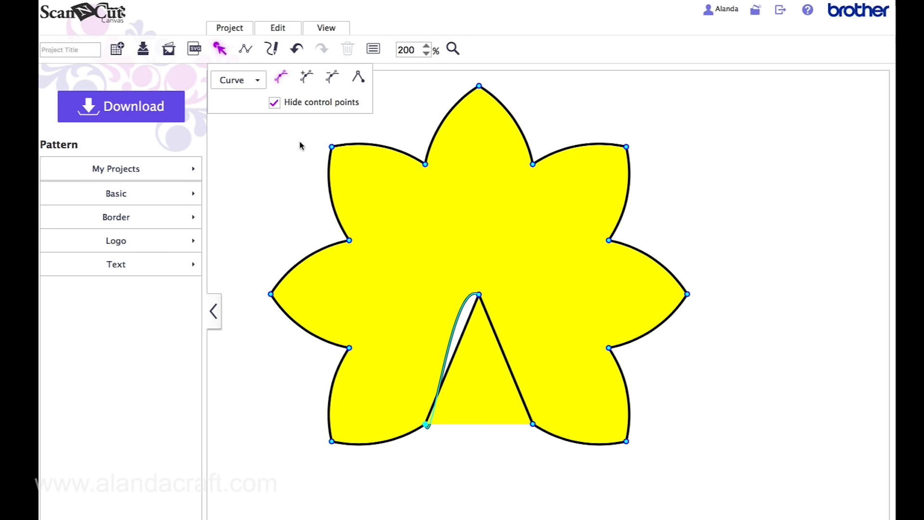
pyautogui.click(258, 82)
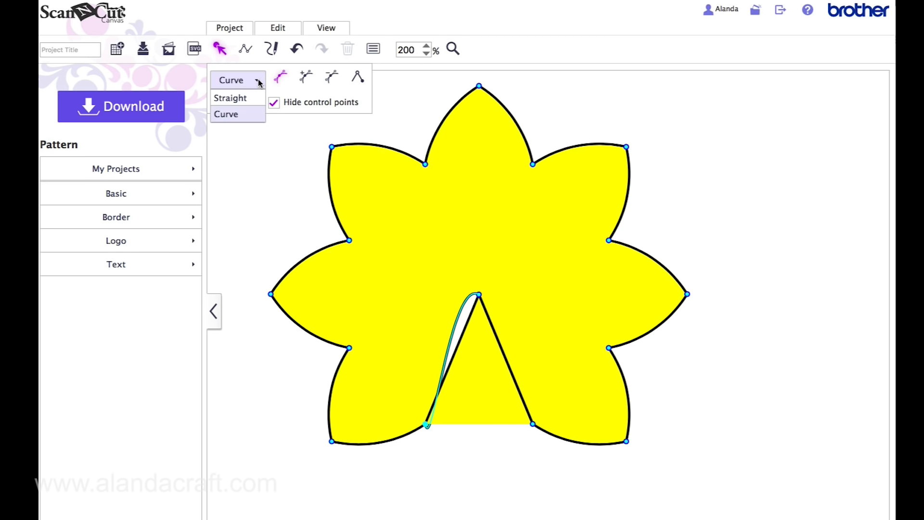
pyautogui.click(241, 97)
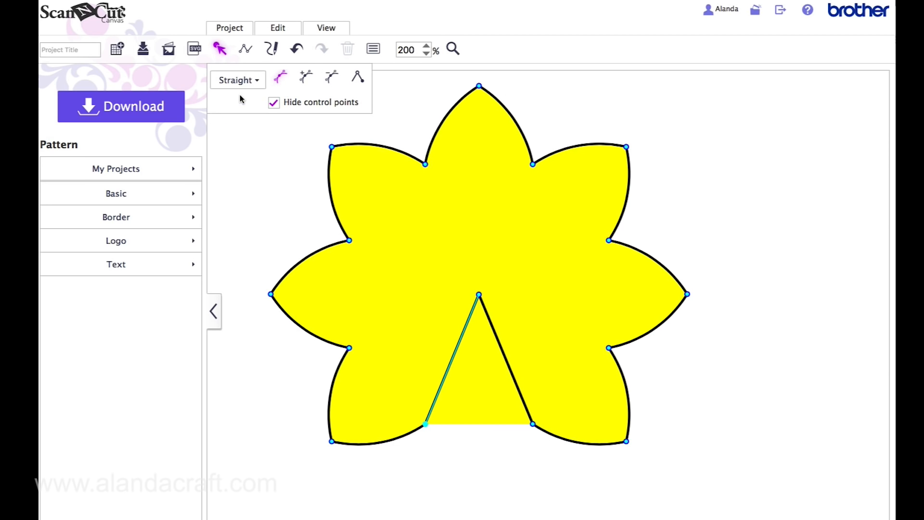
pyautogui.click(706, 389)
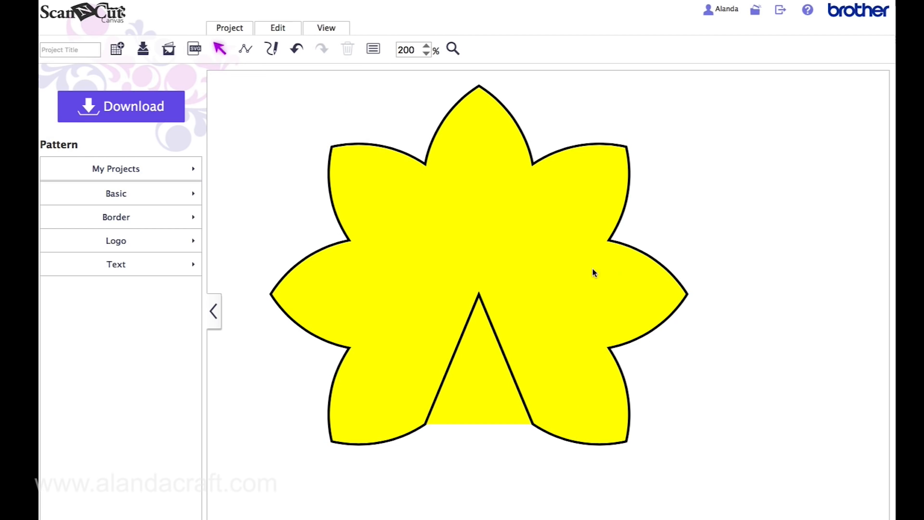
# Pull the V-shaped path away from the flower and delete it, then shift the flower slightly to the left.
pyautogui.moveTo(481, 370); pyautogui.dragTo(747, 449)
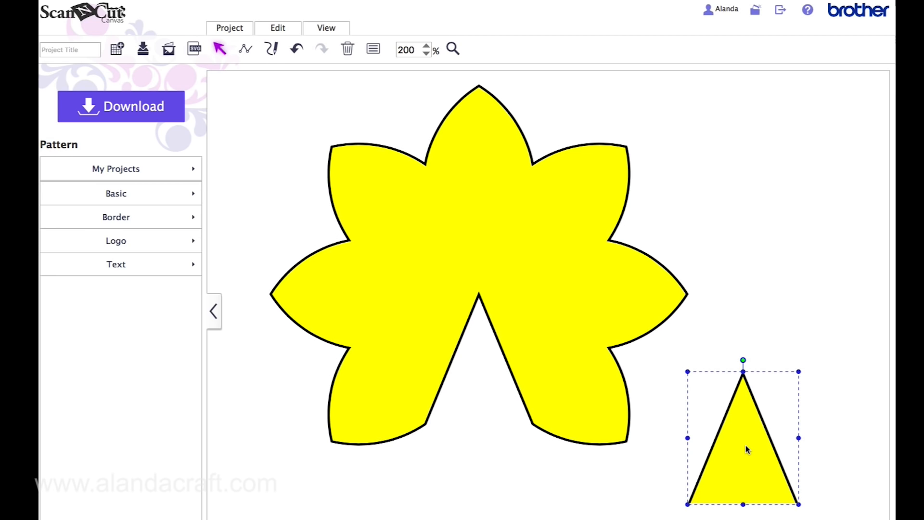
pyautogui.press('Delete')
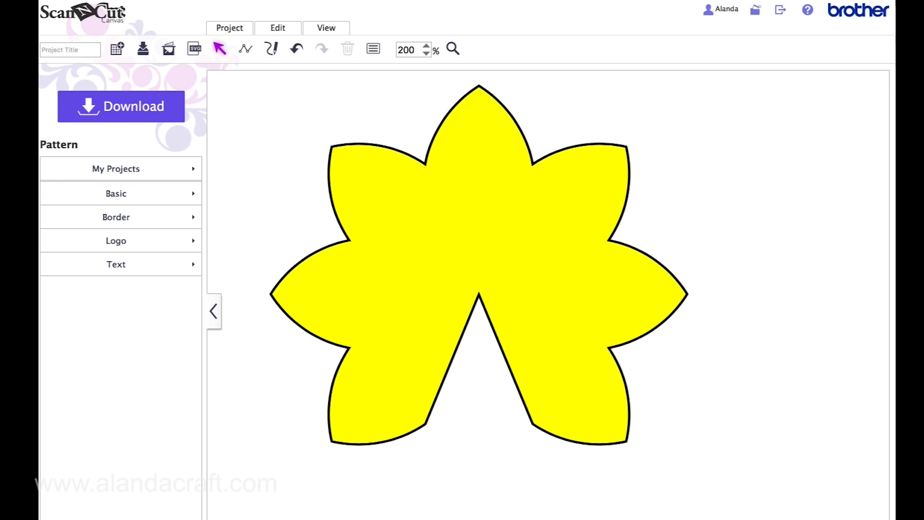
pyautogui.moveTo(474, 246); pyautogui.dragTo(439, 250)
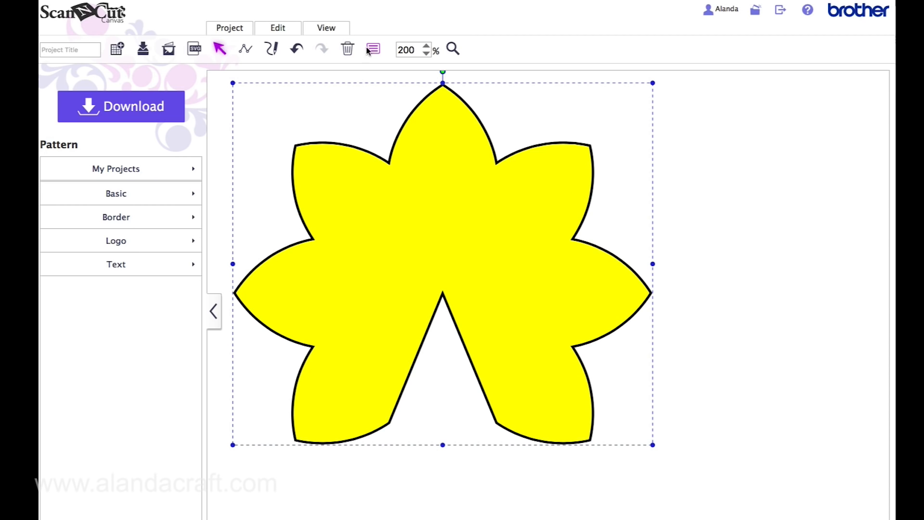
# Draw an open V-shaped path from the left petal's lower notch through the flower's centre to its upper notch.
pyautogui.click(240, 49)
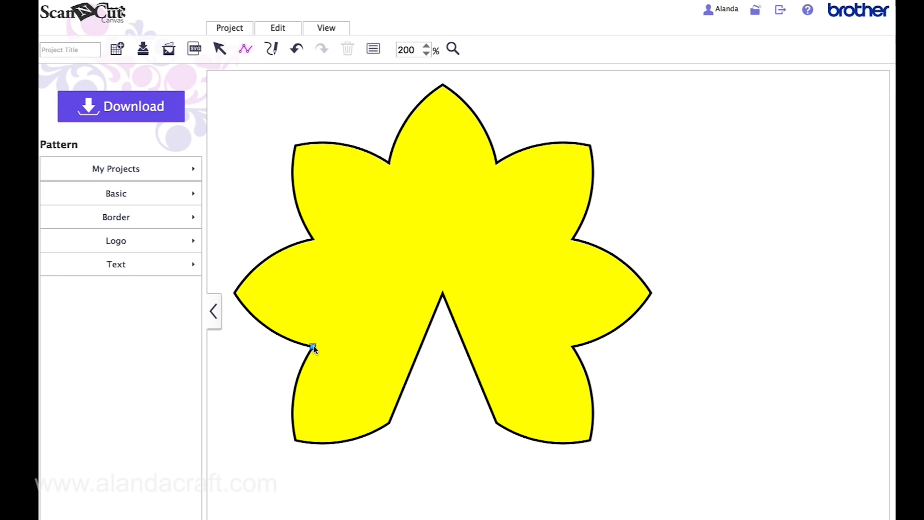
pyautogui.click(313, 346)
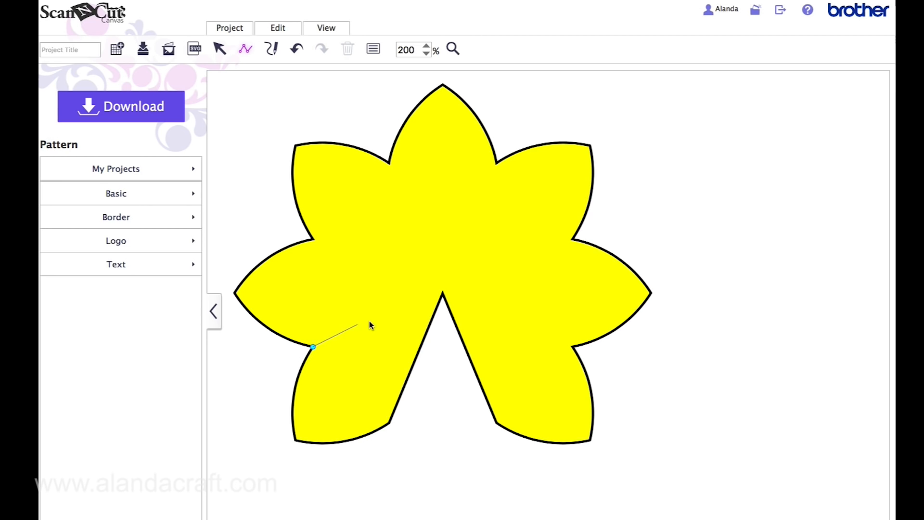
pyautogui.click(442, 293)
pyautogui.click(314, 238)
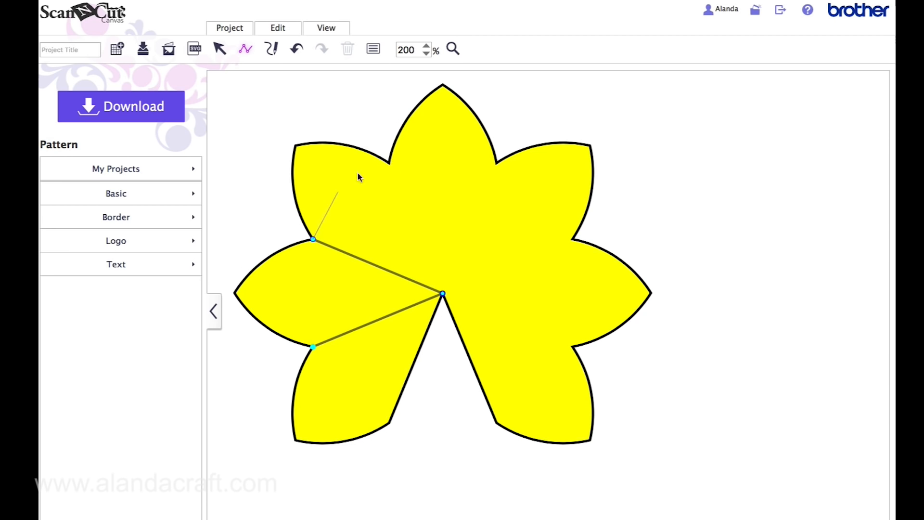
pyautogui.click(313, 239)
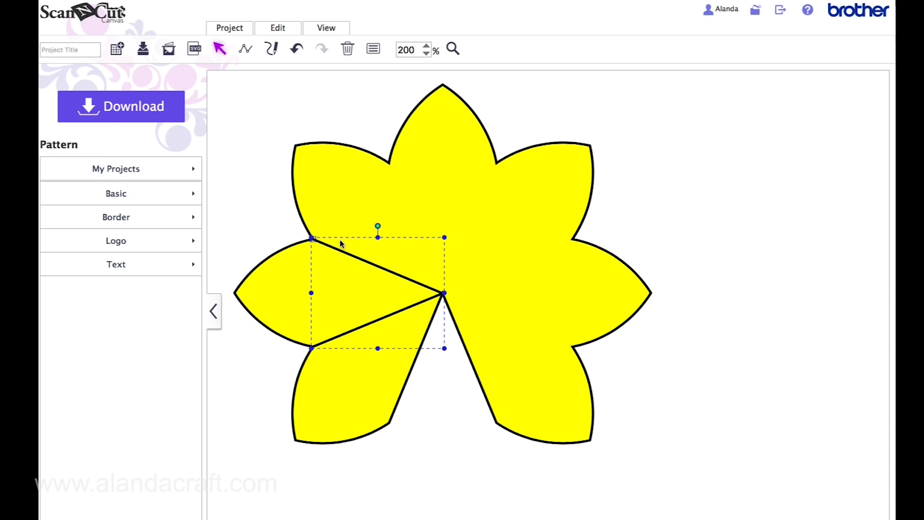
# Set the left petal's V-shaped path to the third dash pattern, with short dashes and wide gaps.
pyautogui.click(372, 49)
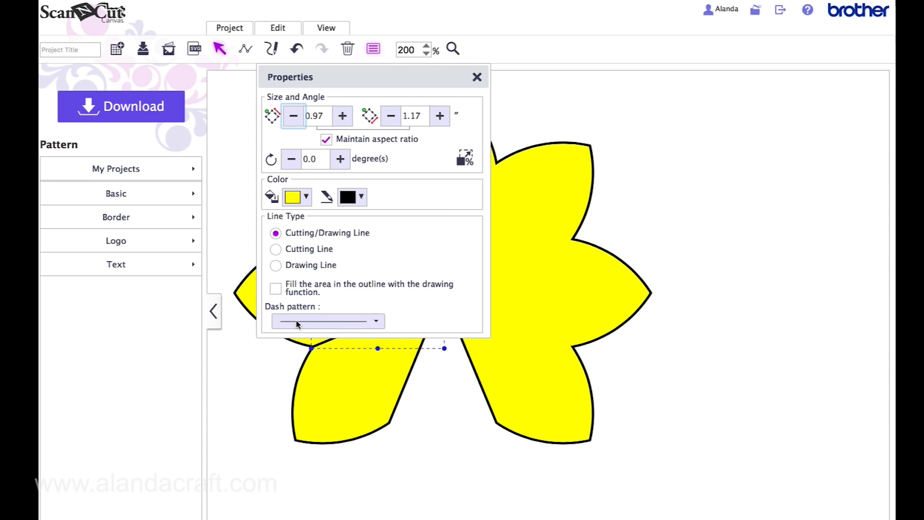
pyautogui.click(375, 320)
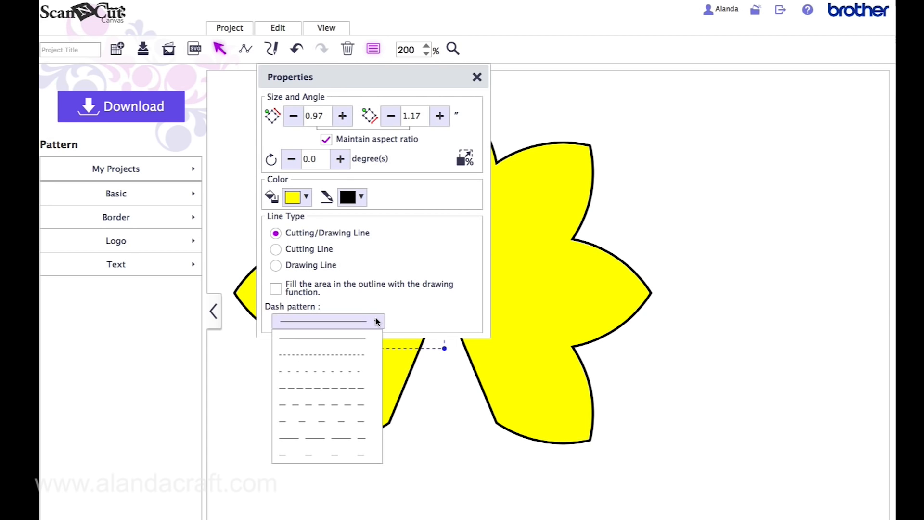
pyautogui.click(316, 370)
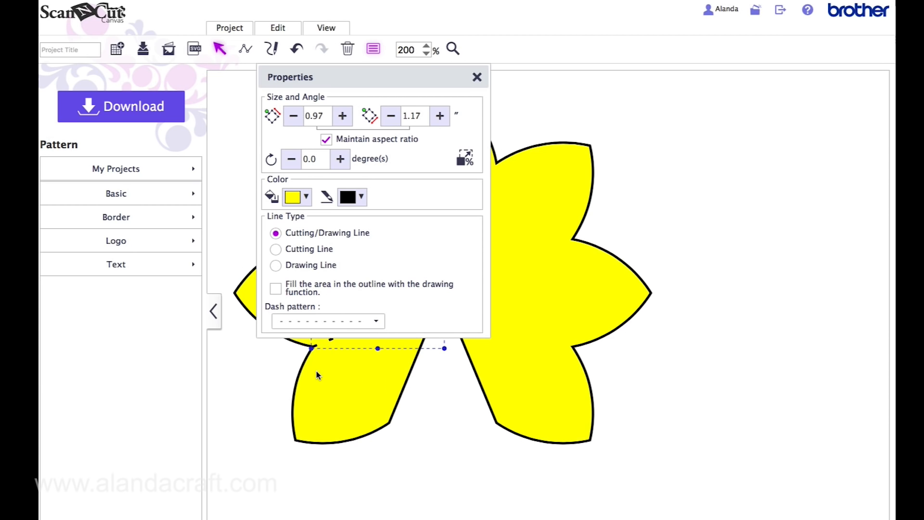
pyautogui.click(477, 77)
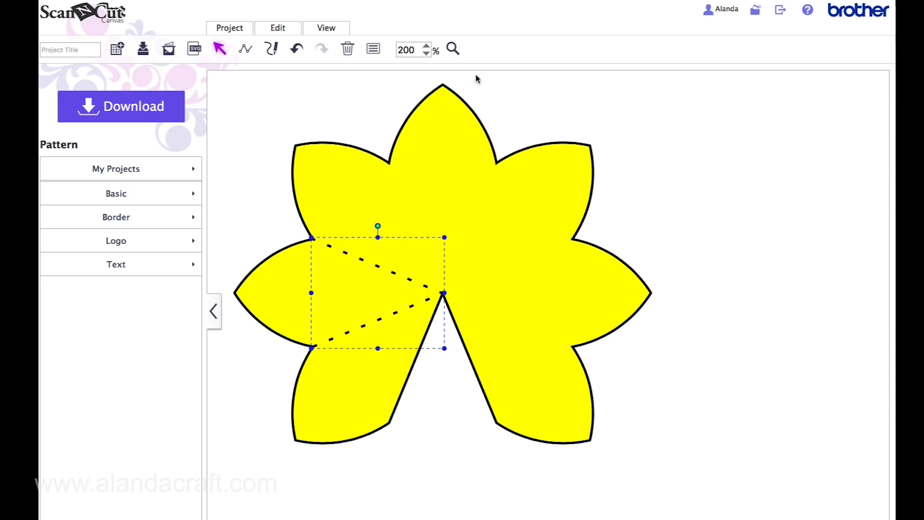
# Draw an open V-shaped path joining the top petal's two notches through the flower's centre.
pyautogui.click(247, 52)
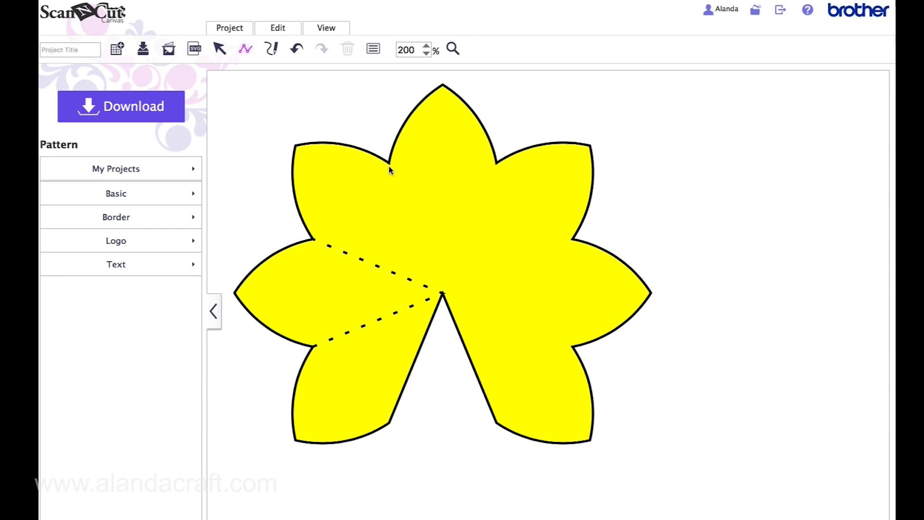
pyautogui.moveTo(389, 163); pyautogui.dragTo(442, 293)
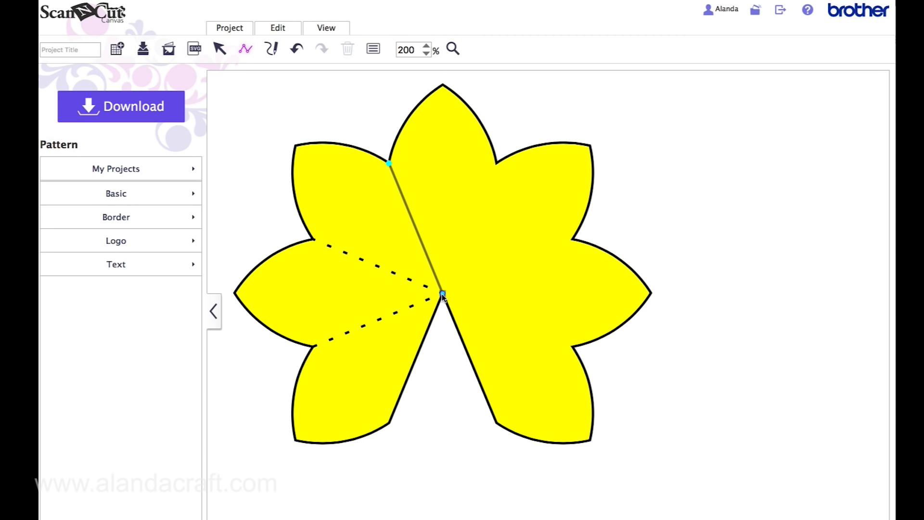
pyautogui.click(496, 163)
pyautogui.click(495, 163)
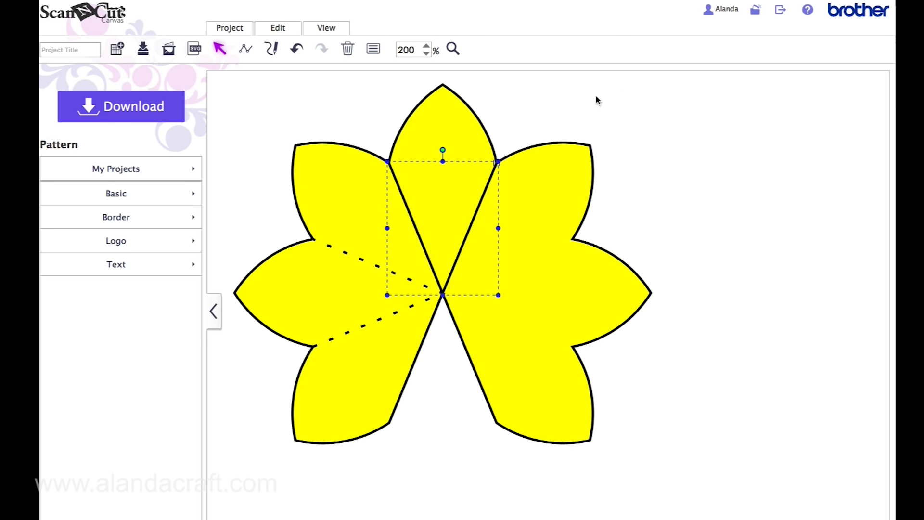
# Apply the same short, widely spaced dash pattern to the top petal's V-shaped path.
pyautogui.click(373, 48)
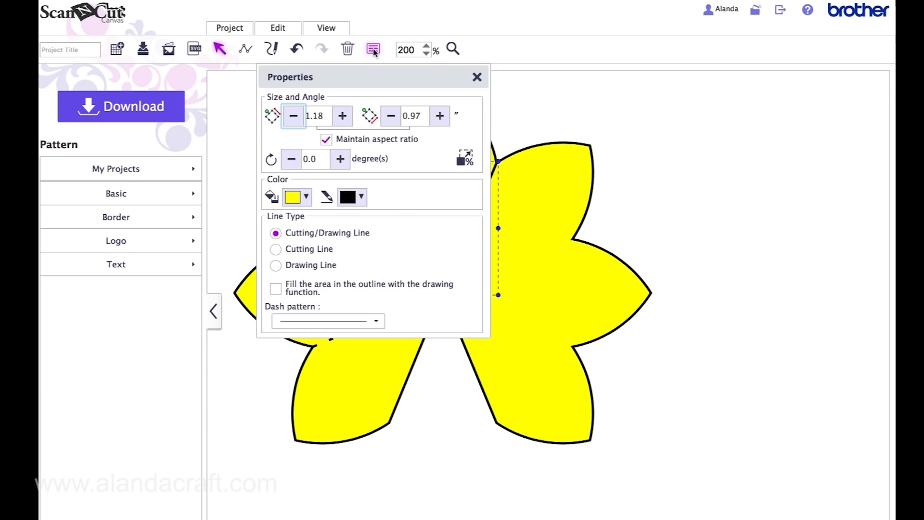
pyautogui.click(326, 321)
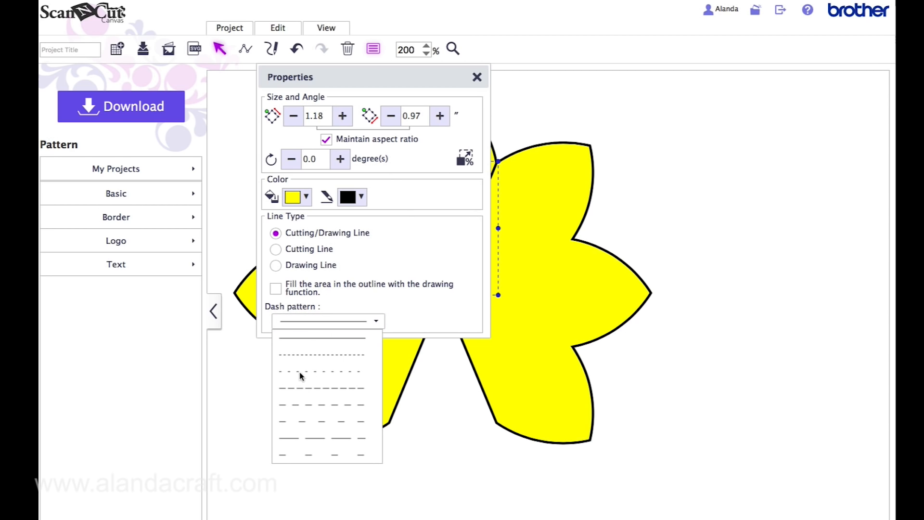
pyautogui.click(310, 372)
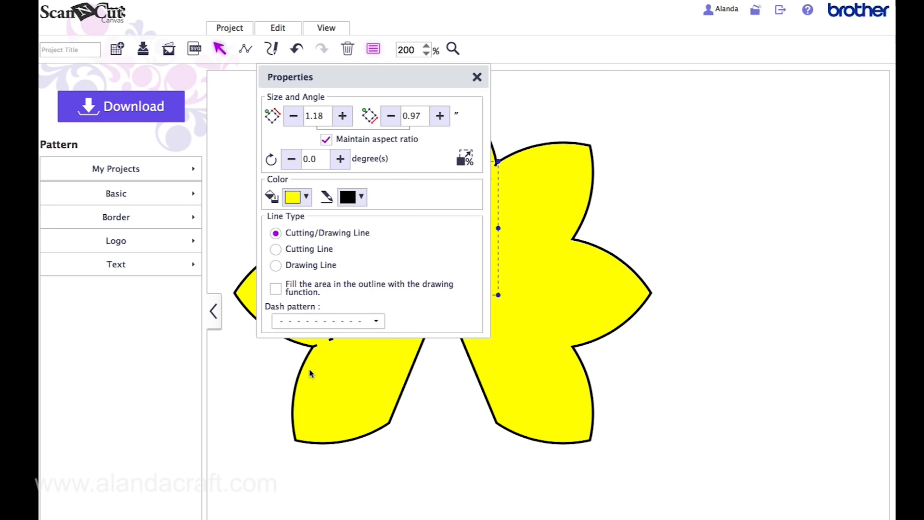
pyautogui.click(476, 77)
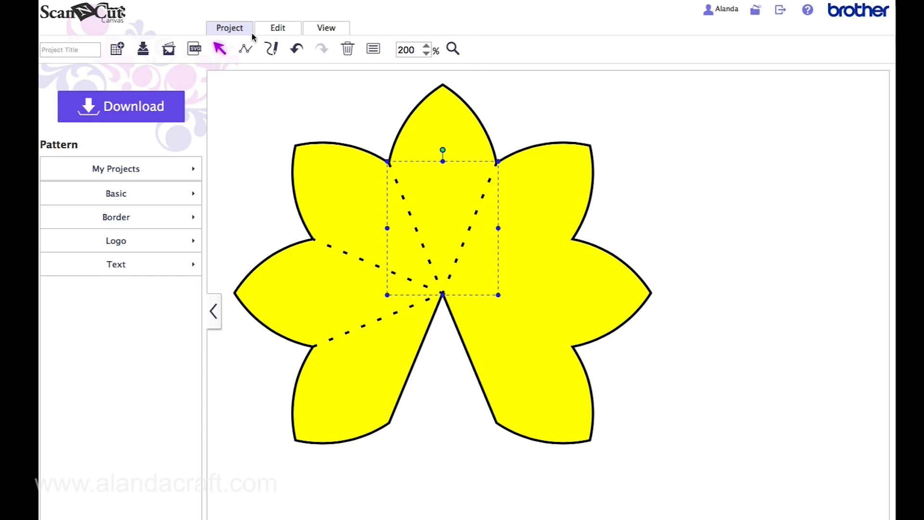
# Draw an open V-shaped path from the right petal's upper notch through the flower's centre to its lower notch.
pyautogui.click(245, 51)
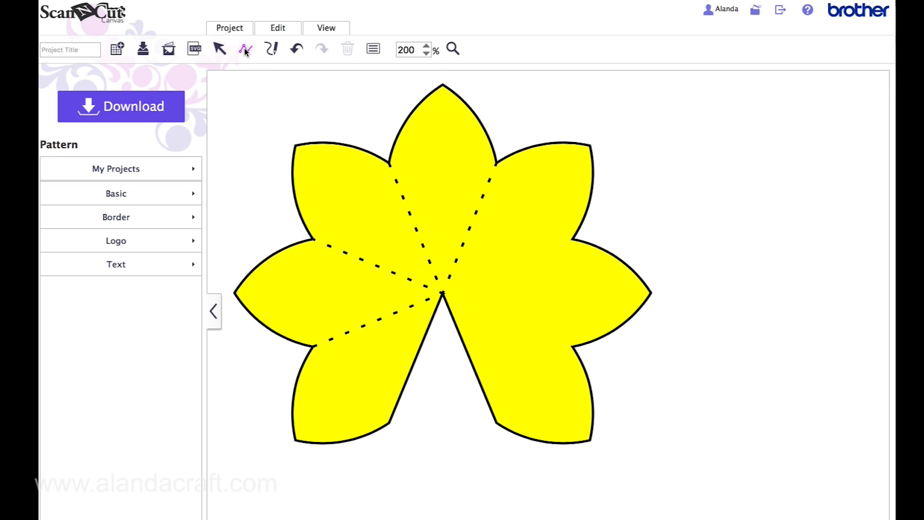
pyautogui.click(573, 238)
pyautogui.click(442, 293)
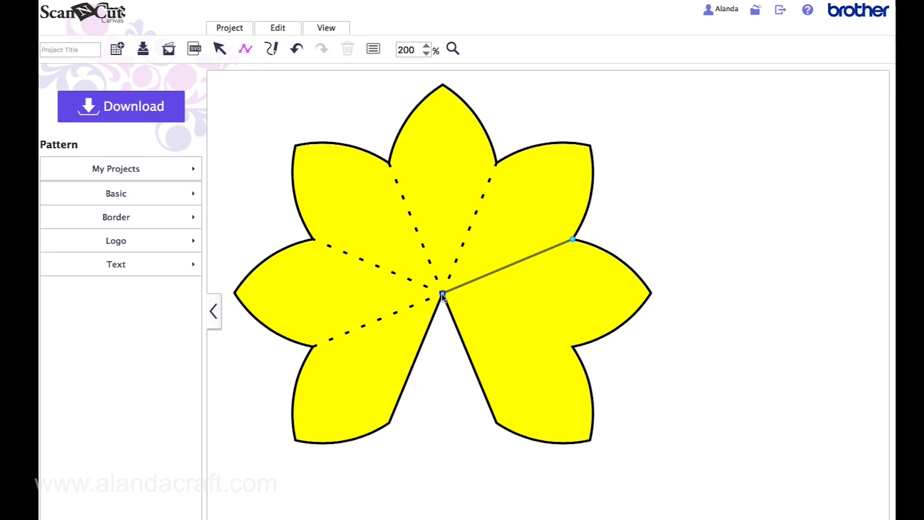
pyautogui.click(572, 346)
pyautogui.click(572, 346)
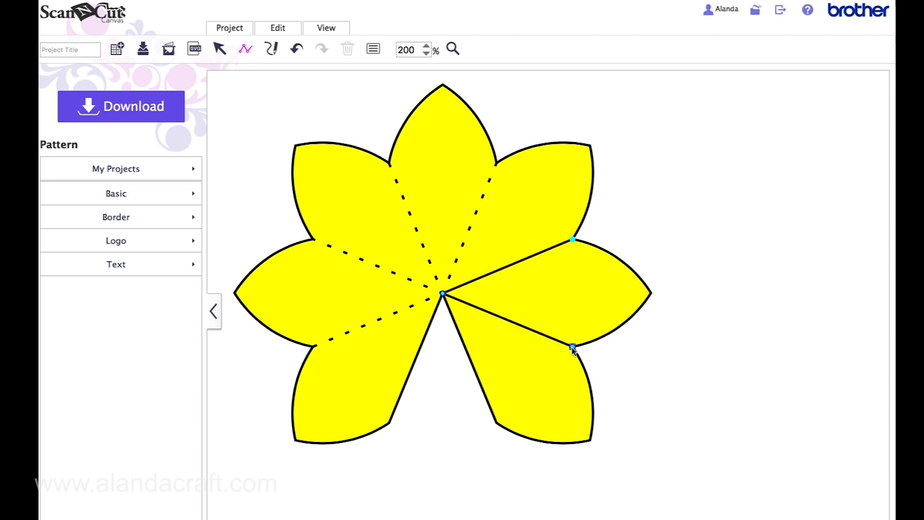
# Apply the third dash pattern, with short dashes and wide gaps, to the right petal's V-shaped path.
pyautogui.click(373, 49)
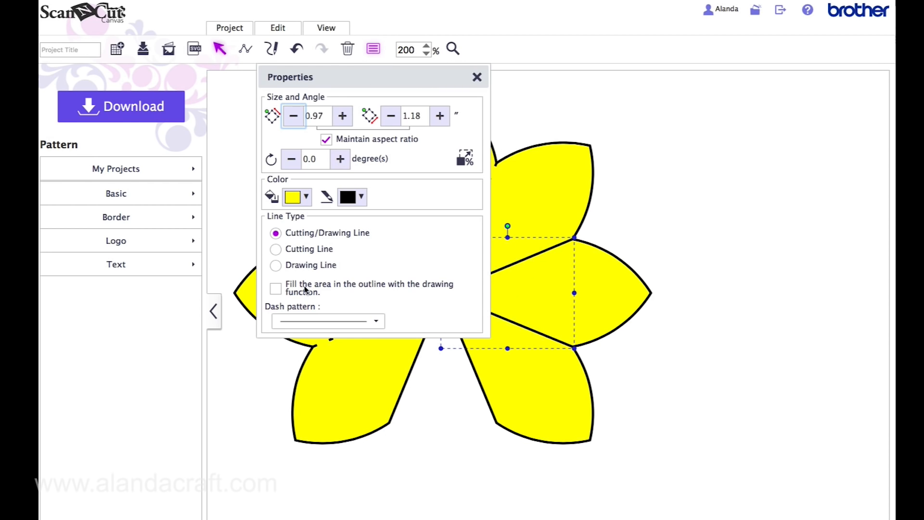
pyautogui.click(293, 319)
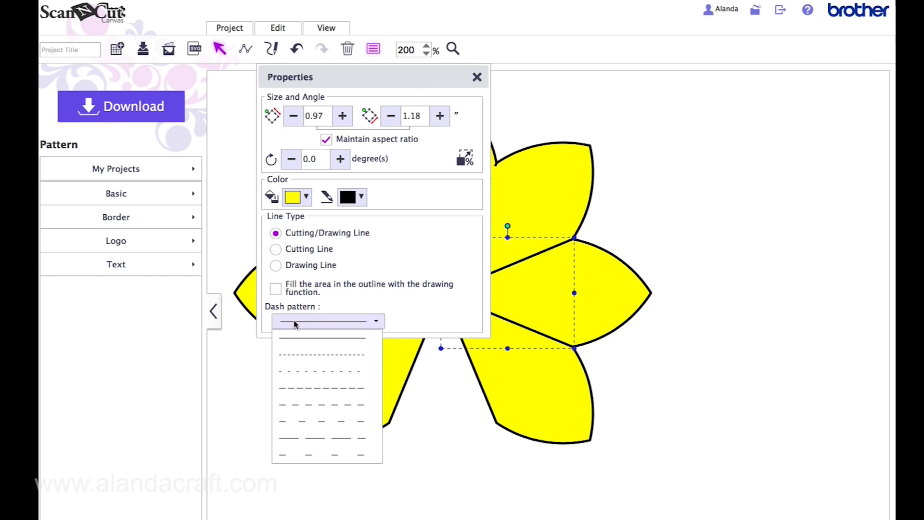
pyautogui.click(299, 370)
pyautogui.click(695, 130)
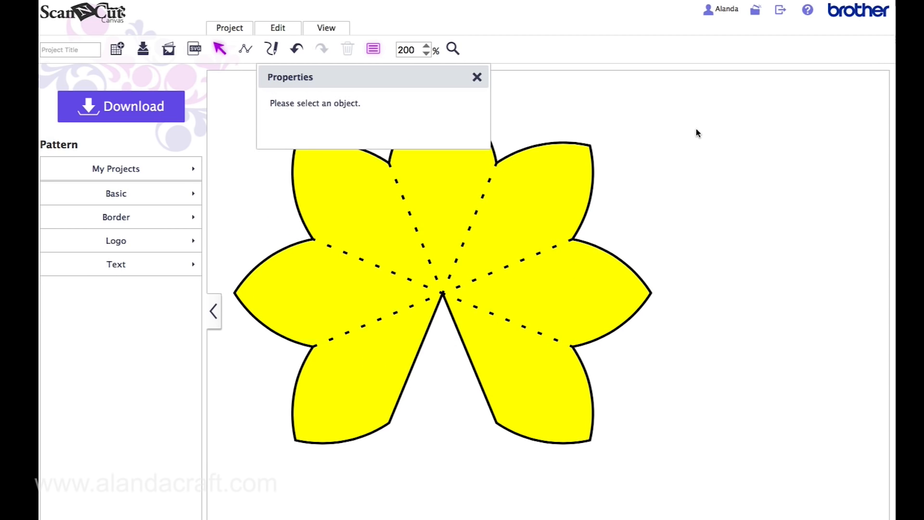
pyautogui.click(476, 77)
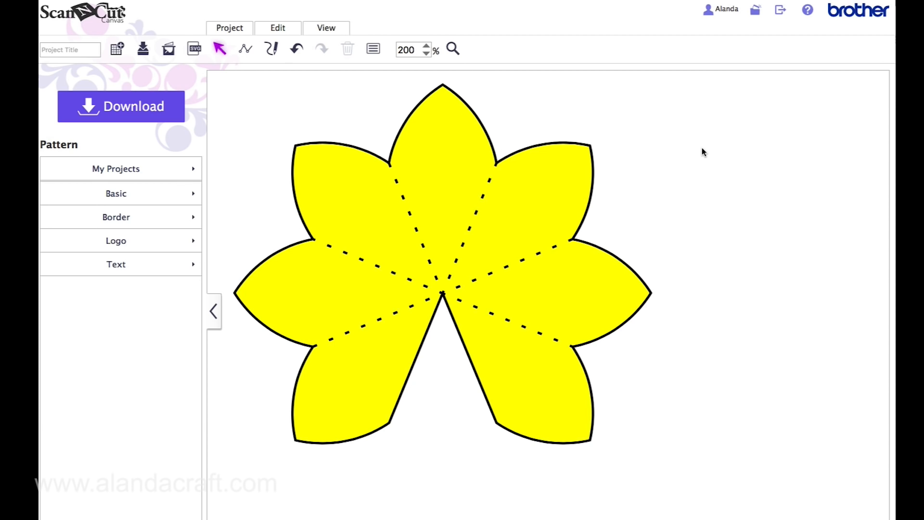
# Shift the flower outline sideways without its fold lines and undo the move.
pyautogui.click(538, 170)
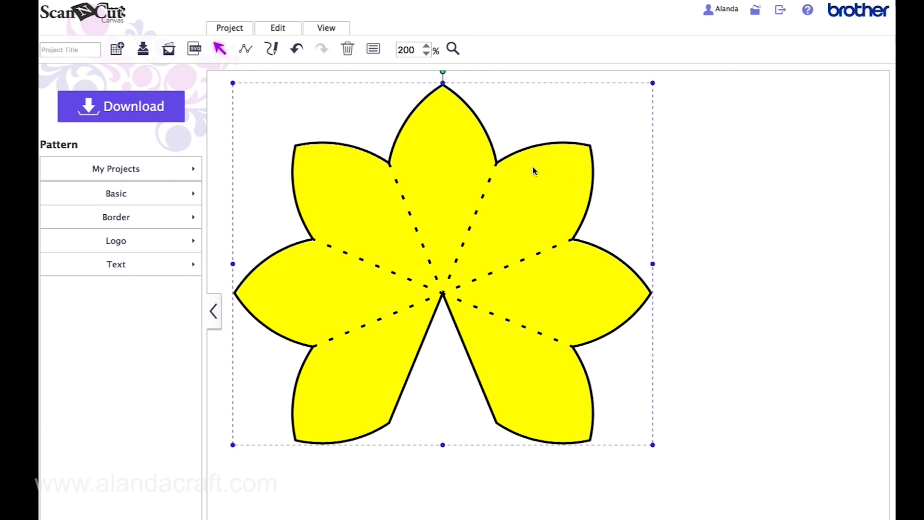
pyautogui.moveTo(533, 175); pyautogui.dragTo(570, 174)
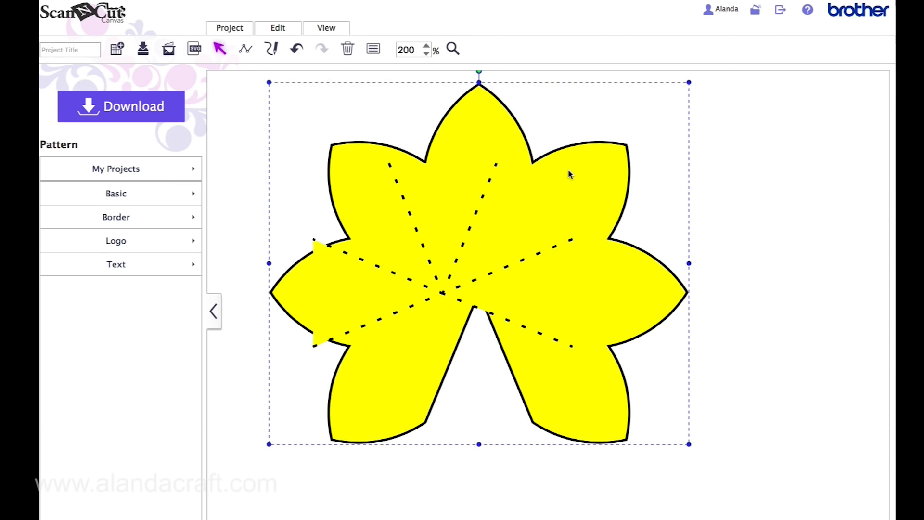
pyautogui.hotkey('ctrl', 'z')
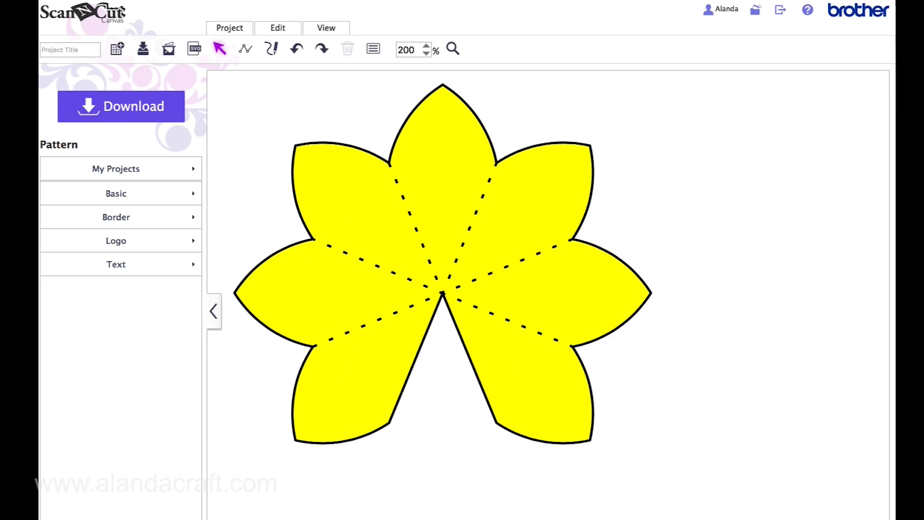
# Group the flower outline with all its dashed fold lines and move the group near the mat's upper-left corner.
pyautogui.moveTo(736, 471); pyautogui.dragTo(232, 79)
pyautogui.rightClick(447, 130)
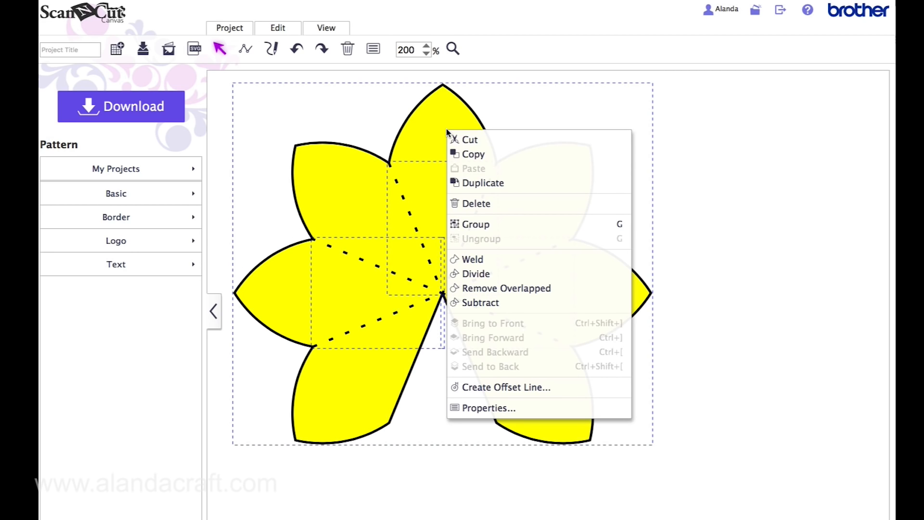
pyautogui.click(481, 225)
pyautogui.moveTo(437, 165); pyautogui.dragTo(461, 177)
pyautogui.click(426, 53)
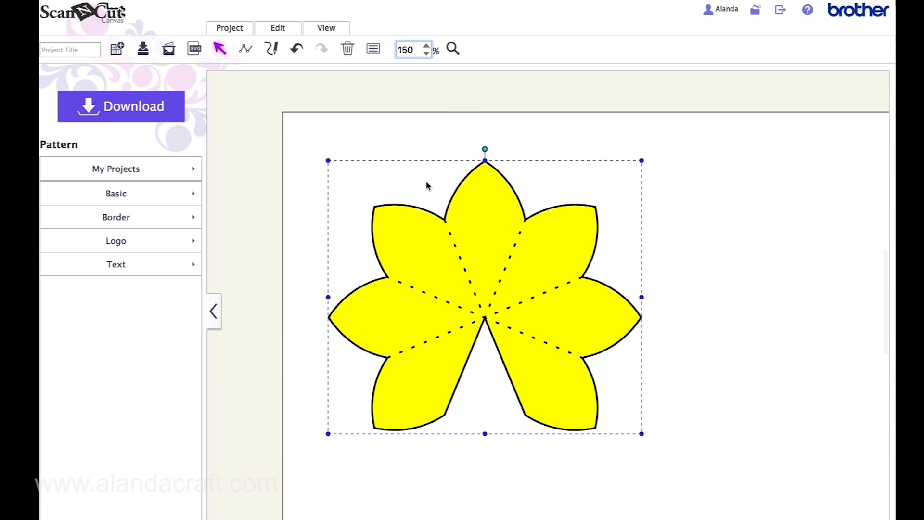
pyautogui.moveTo(473, 226); pyautogui.dragTo(441, 191)
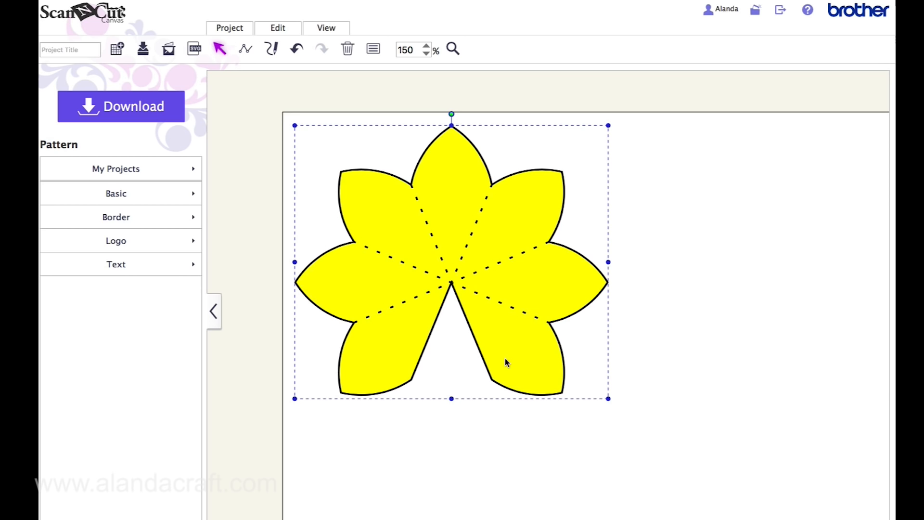
# Resize the grouped flower to 3.26 inches high by 3.74 inches wide, maintaining its aspect ratio.
pyautogui.moveTo(608, 398); pyautogui.dragTo(486, 324)
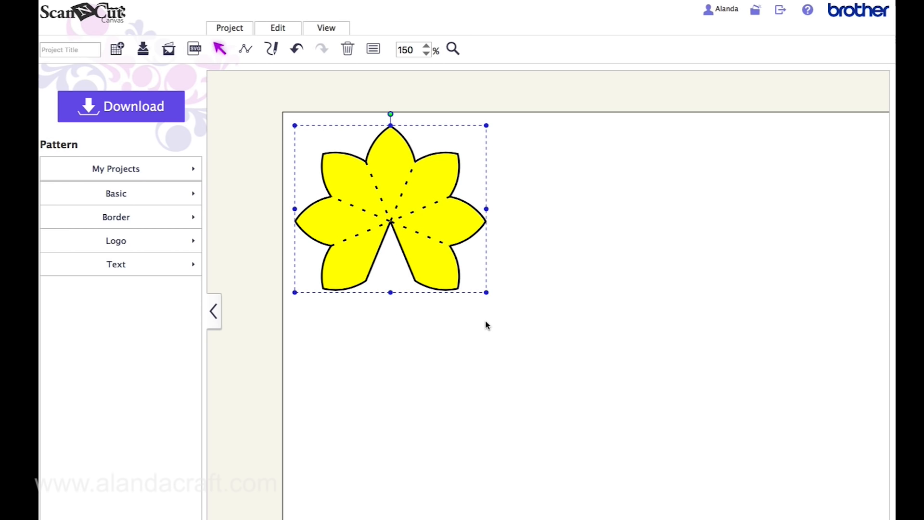
pyautogui.moveTo(485, 295); pyautogui.dragTo(487, 296)
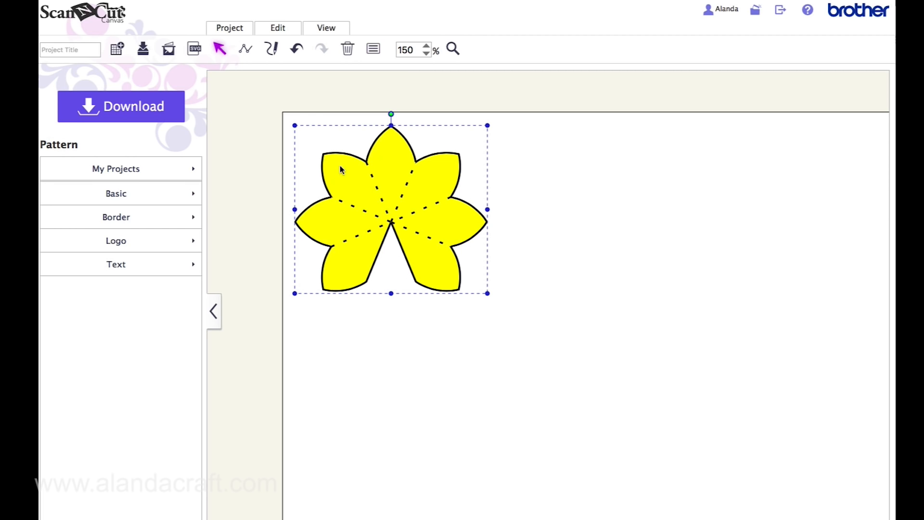
pyautogui.click(373, 49)
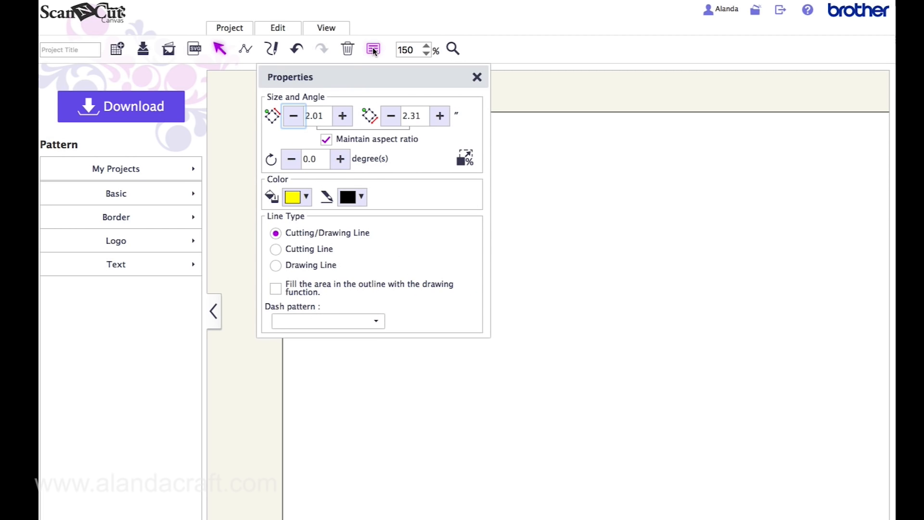
pyautogui.click(341, 119)
pyautogui.click(341, 120)
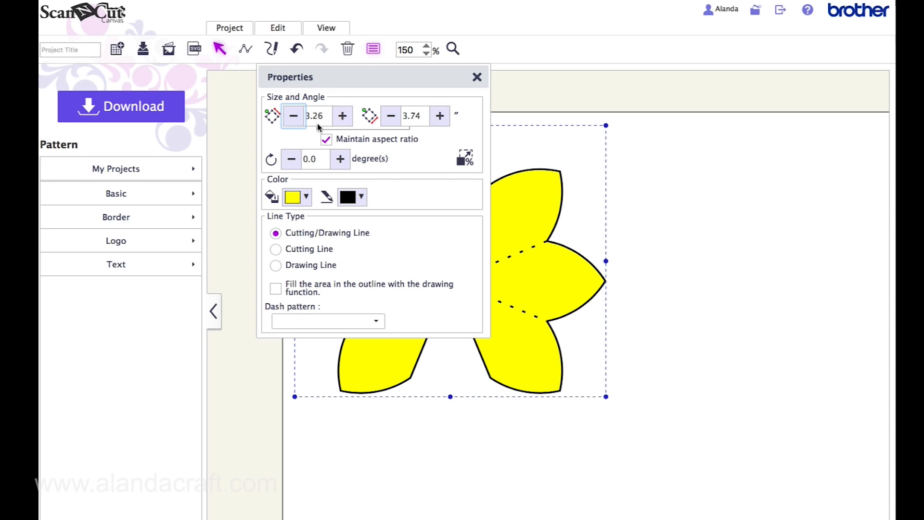
pyautogui.click(477, 77)
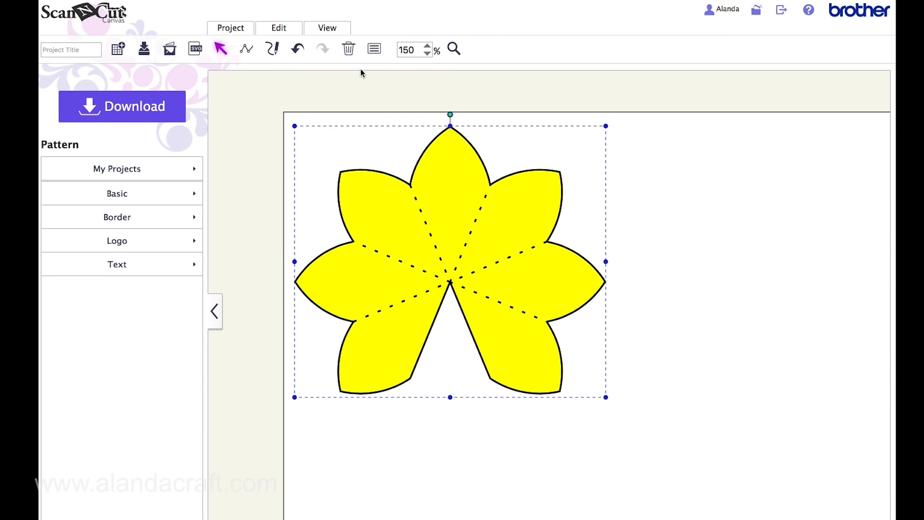
# Download the project containing the grouped flower template.
pyautogui.click(124, 108)
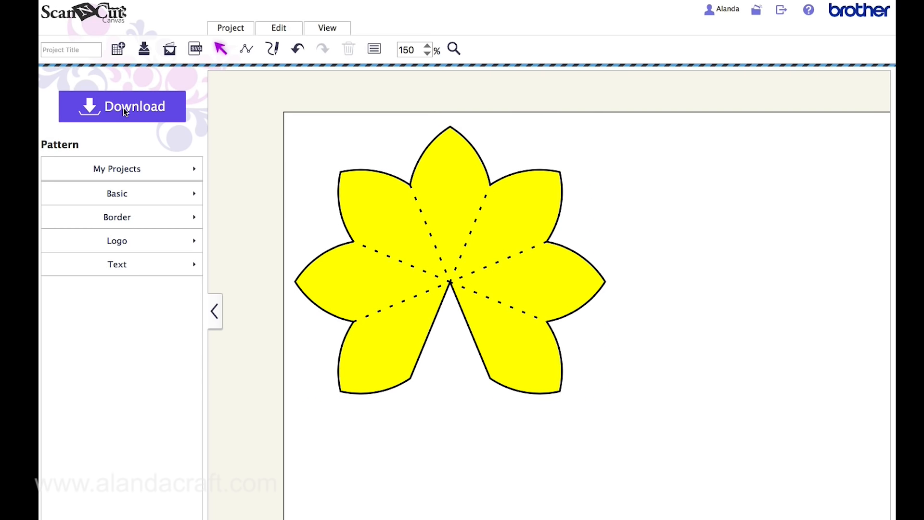